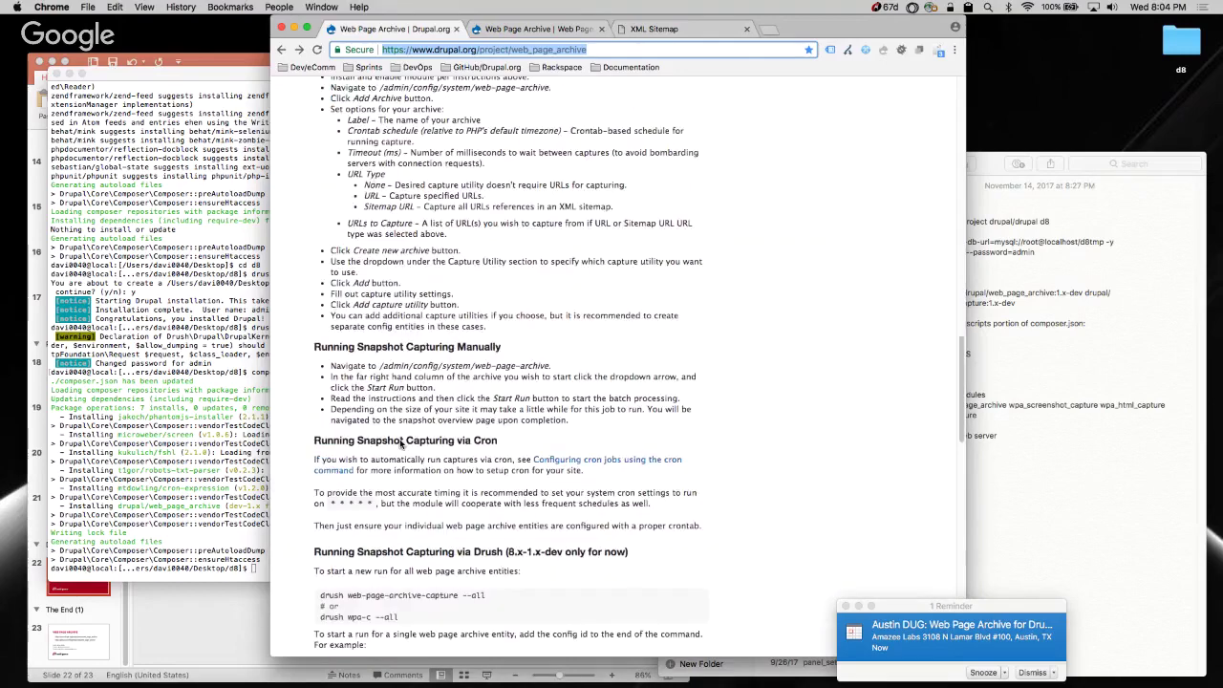
# Step: Copy the PhantomJS "scripts" snippet from the Screenshot Capture Utility installation section of the Web Page Archive project page
pyautogui.scroll(10, 401, 445)
pyautogui.scroll(-3, 400, 443)
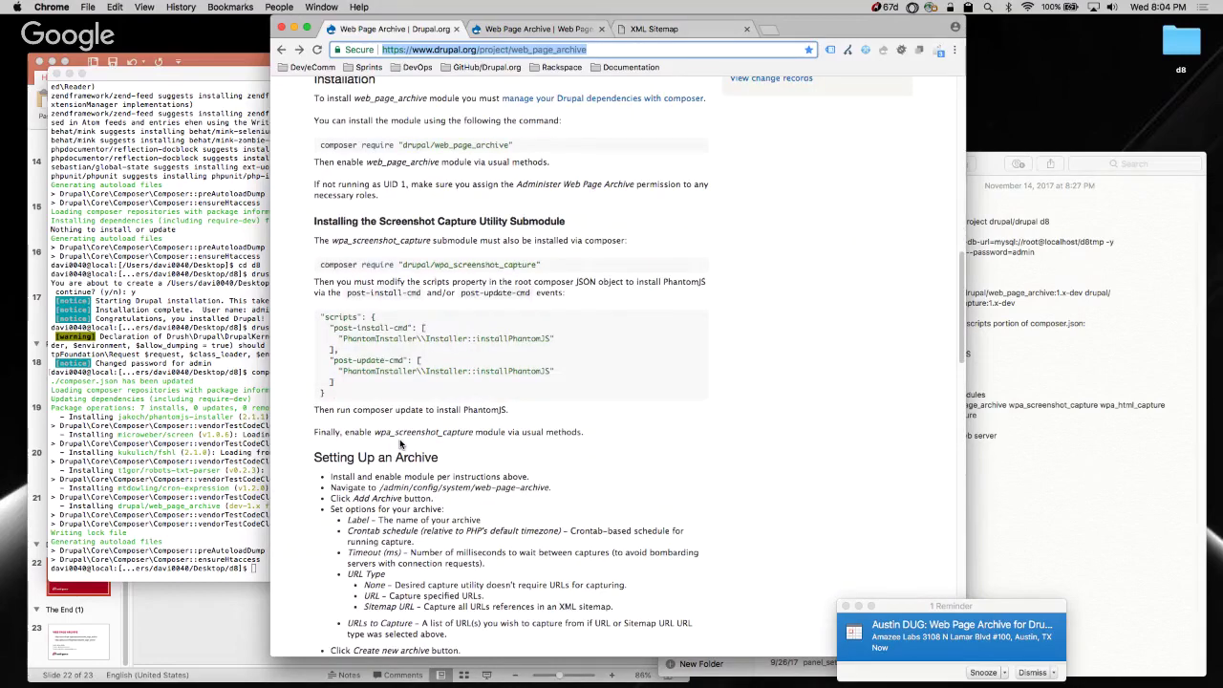
pyautogui.moveTo(319, 316); pyautogui.dragTo(353, 399)
pyautogui.press('super+c')
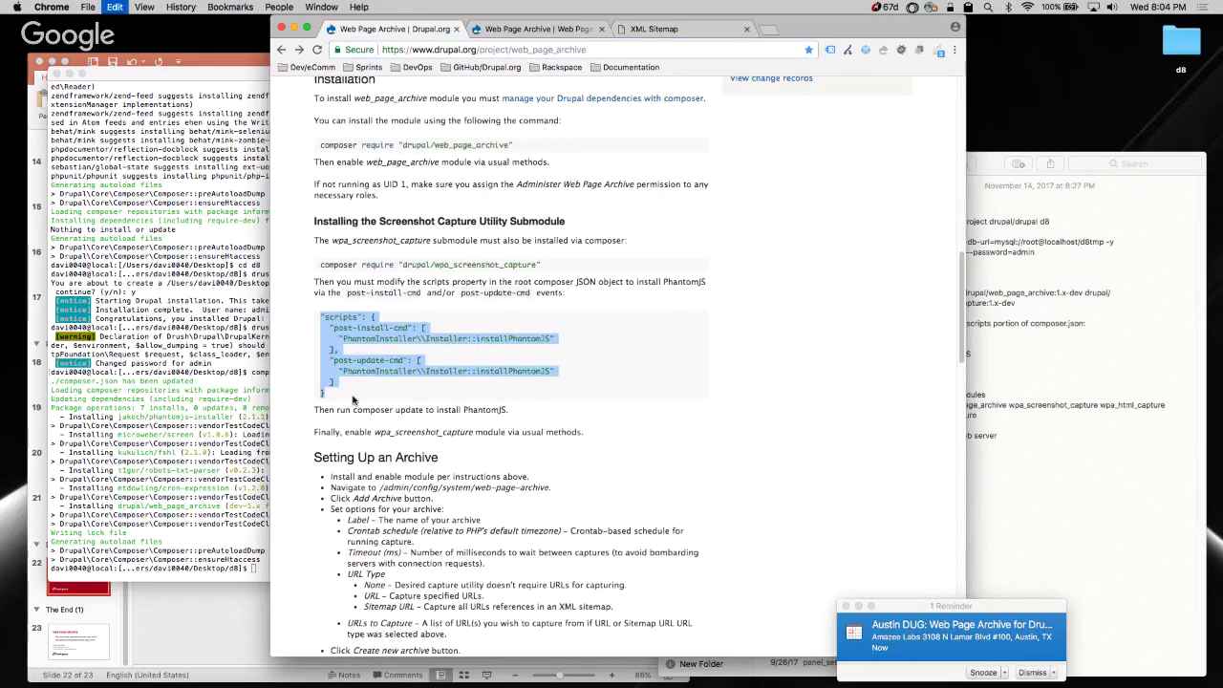
# Step: Switch to Terminal, list the d8 directory and open composer.json in vi
pyautogui.click(163, 503)
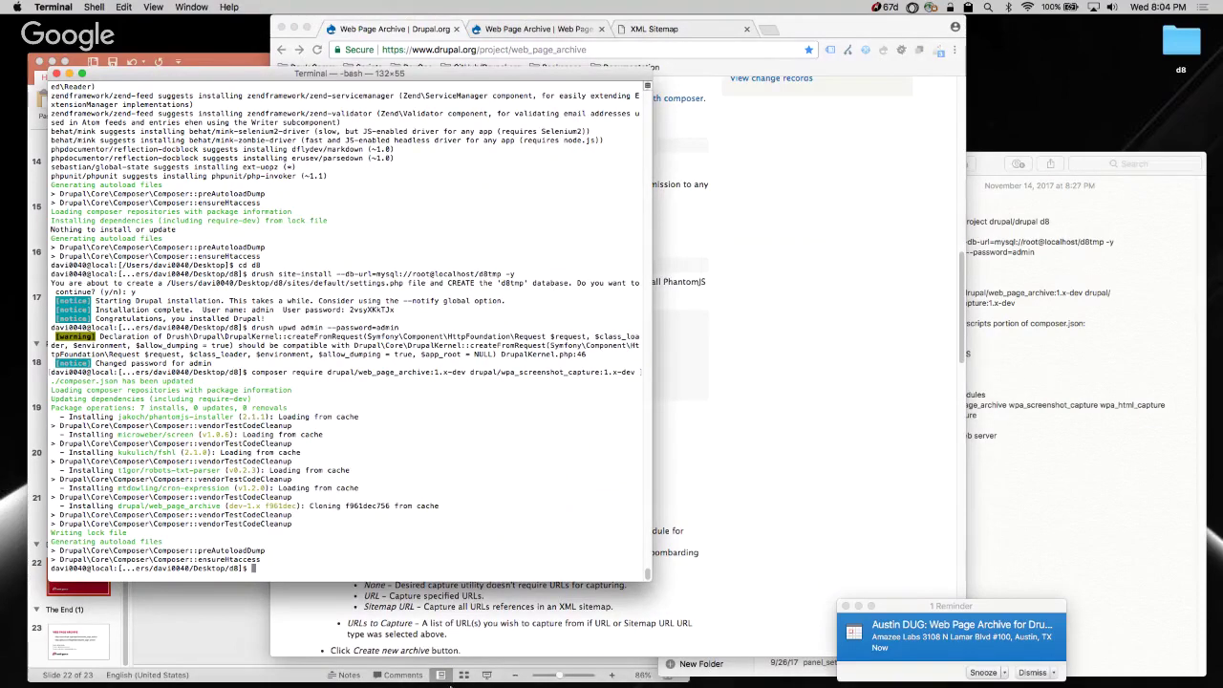
pyautogui.moveTo(306, 672)
pyautogui.write('ls')
pyautogui.press('Return')
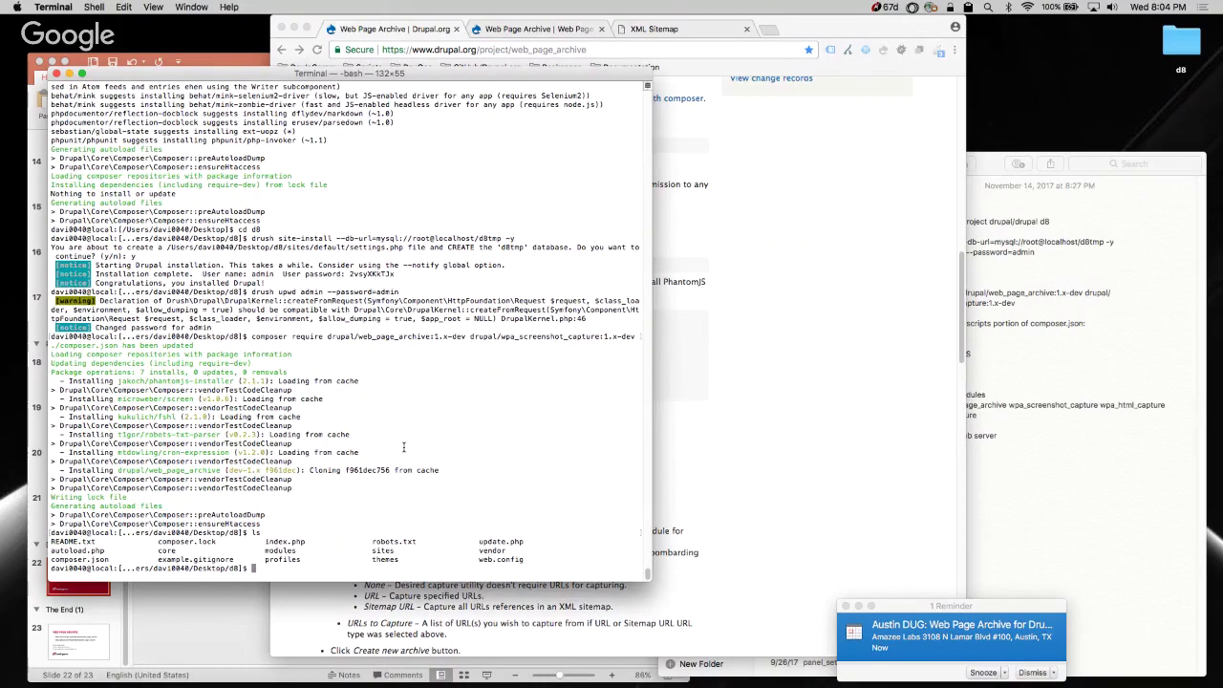
pyautogui.write('vi composer.json')
pyautogui.press('Return')
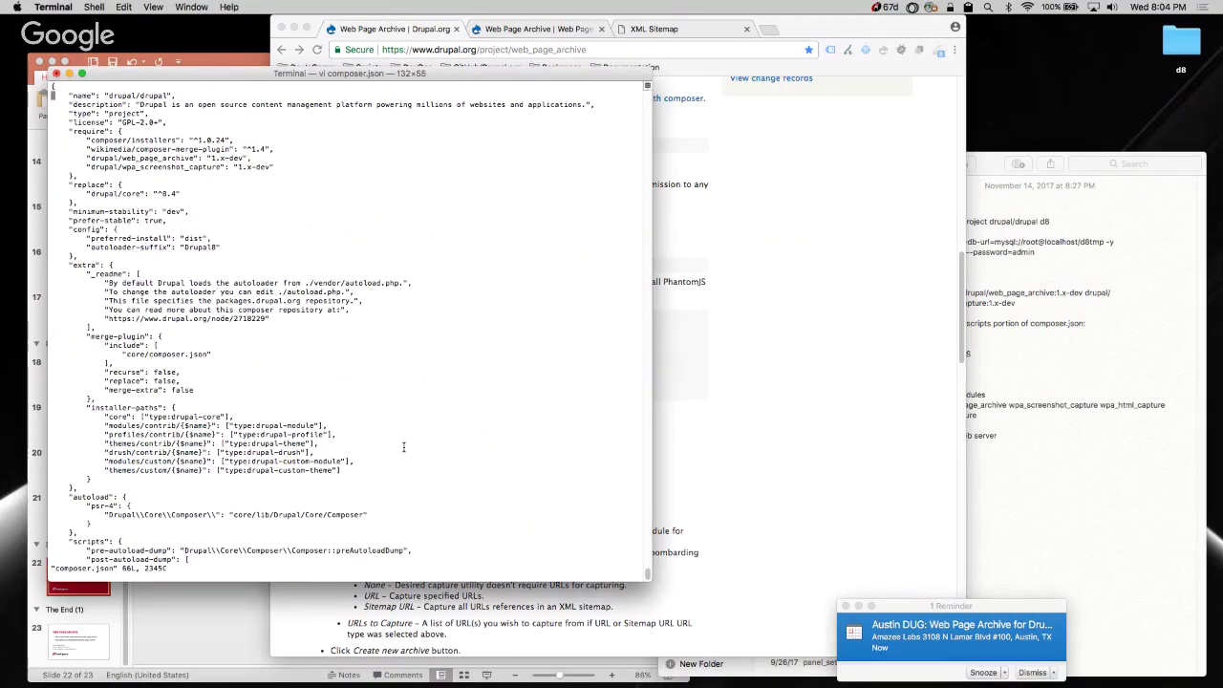
# Step: Add a comma after the post-package-update entry in the scripts section of composer.json and paste the copied PhantomJS snippet below it
pyautogui.hotkey('ctrl', 'f')
pyautogui.press('k')
pyautogui.press('j')
pyautogui.press('j')
pyautogui.press('j')
pyautogui.press('j')
pyautogui.press('j')
pyautogui.press('j')
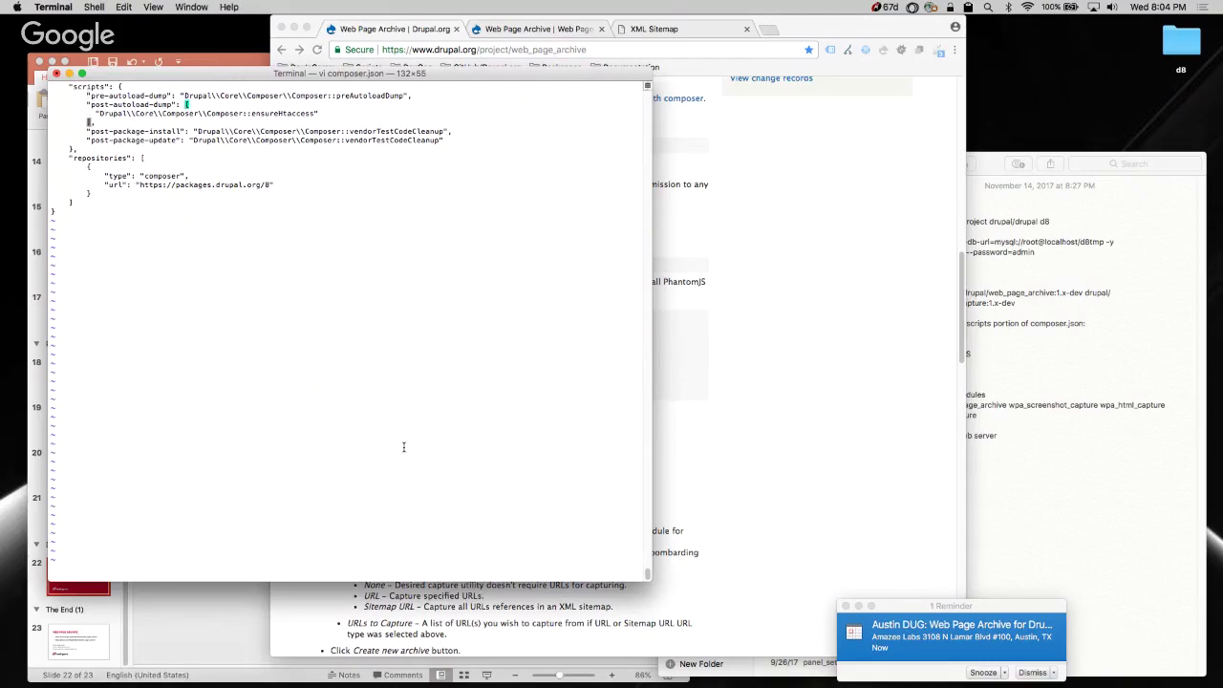
pyautogui.write('A,')
pyautogui.press('Return')
pyautogui.press('super+v')
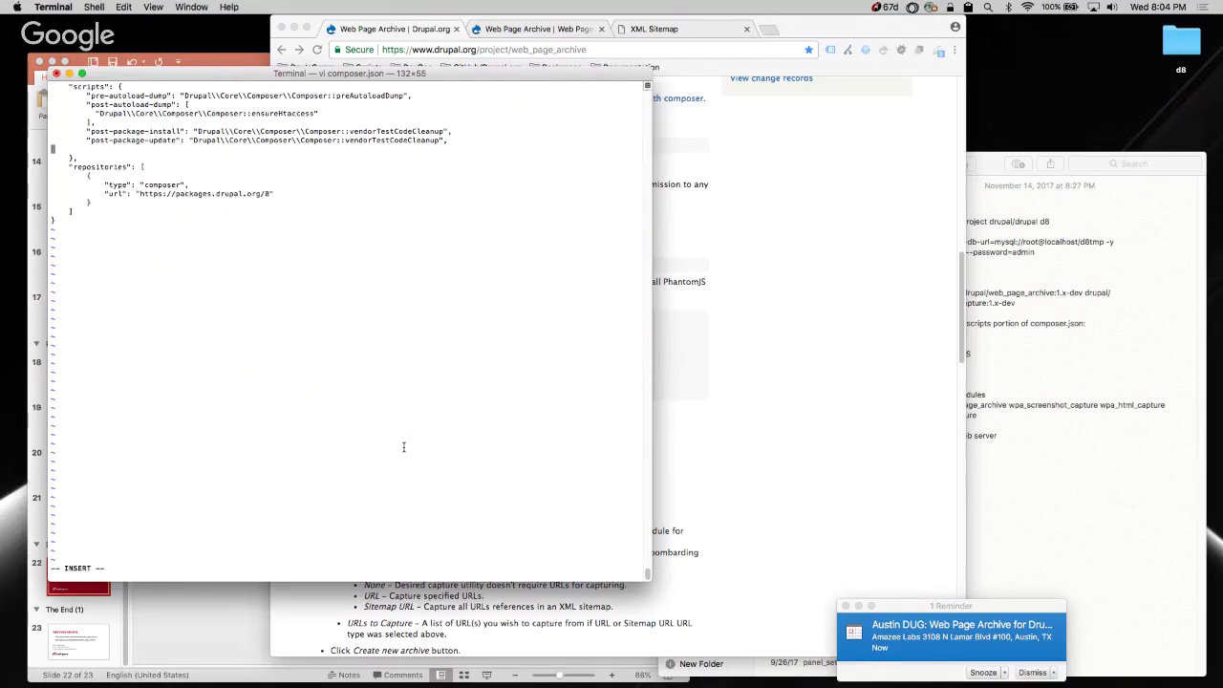
# Step: Finish editing the pasted scripts block, save composer.json and quit vi
pyautogui.press('Escape')
pyautogui.write('ipts": {')
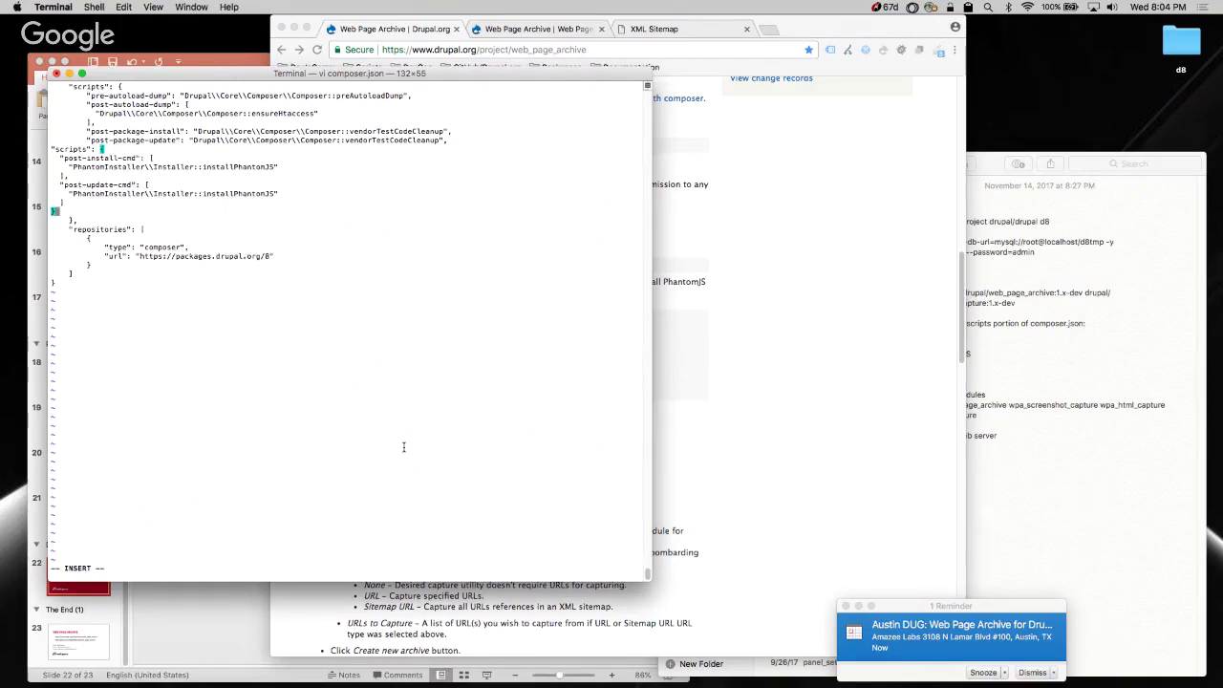
pyautogui.write('},')
pyautogui.press('Escape')
pyautogui.write(':wq')
pyautogui.press('Return')
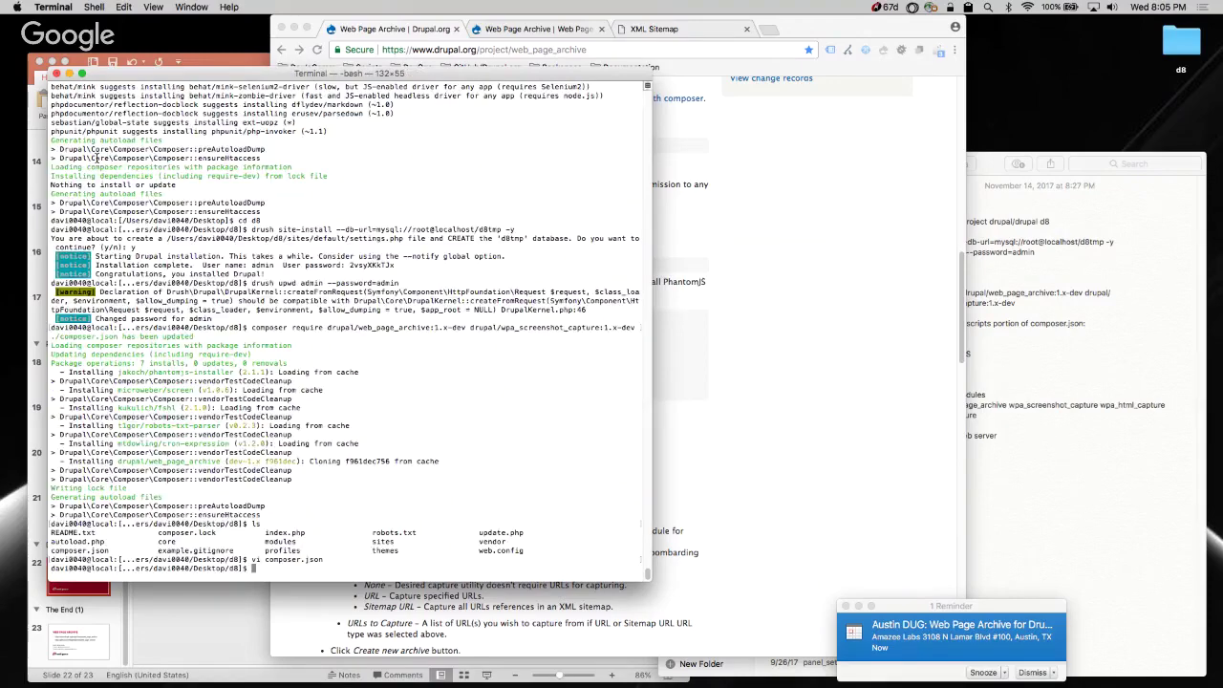
# Step: Run composer install and composer update in the d8 directory
pyautogui.write('composer install')
pyautogui.press('Return')
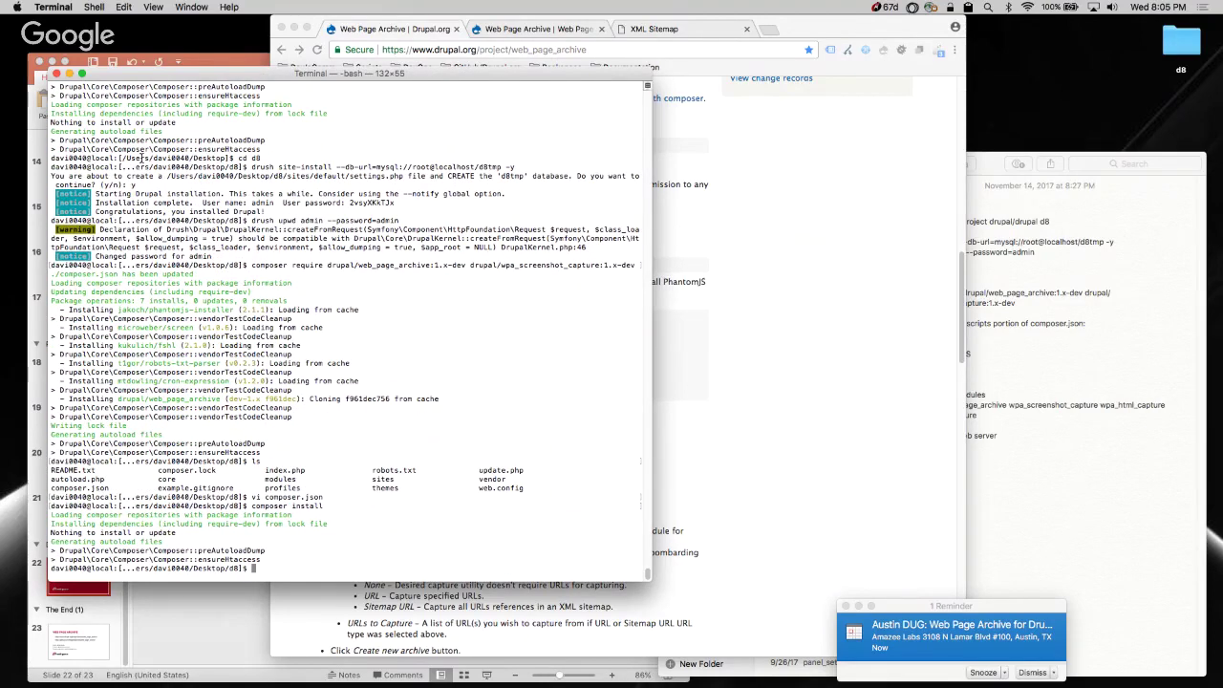
pyautogui.press('Up')
pyautogui.press('Up')
pyautogui.press('Down')
pyautogui.press('BackSpace')
pyautogui.press('BackSpace')
pyautogui.press('BackSpace')
pyautogui.press('BackSpace')
pyautogui.press('BackSpace')
pyautogui.press('BackSpace')
pyautogui.press('BackSpace')
pyautogui.write('update')
pyautogui.press('Return')
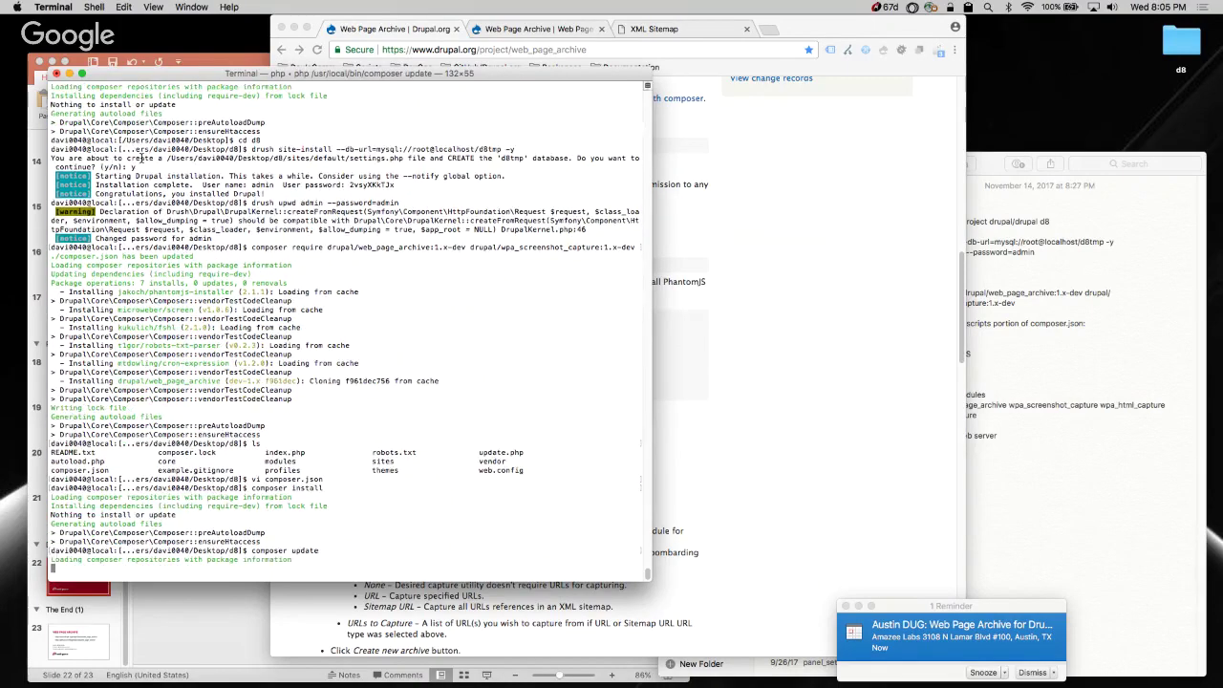
# Step: Switch to Chrome and open the Web Page Archive configuration page of wpa-ord.rakr.net in a new tab
pyautogui.click(984, 261)
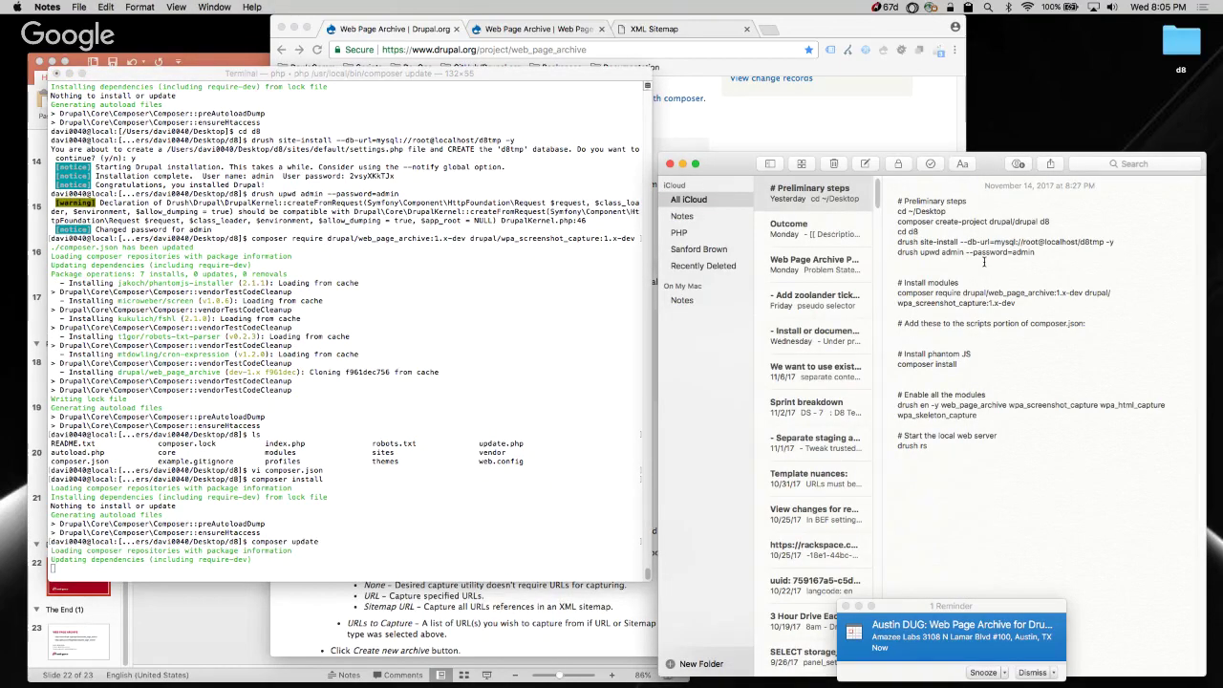
pyautogui.click(744, 114)
pyautogui.hotkey('ctrl', 't')
pyautogui.write('https://www')
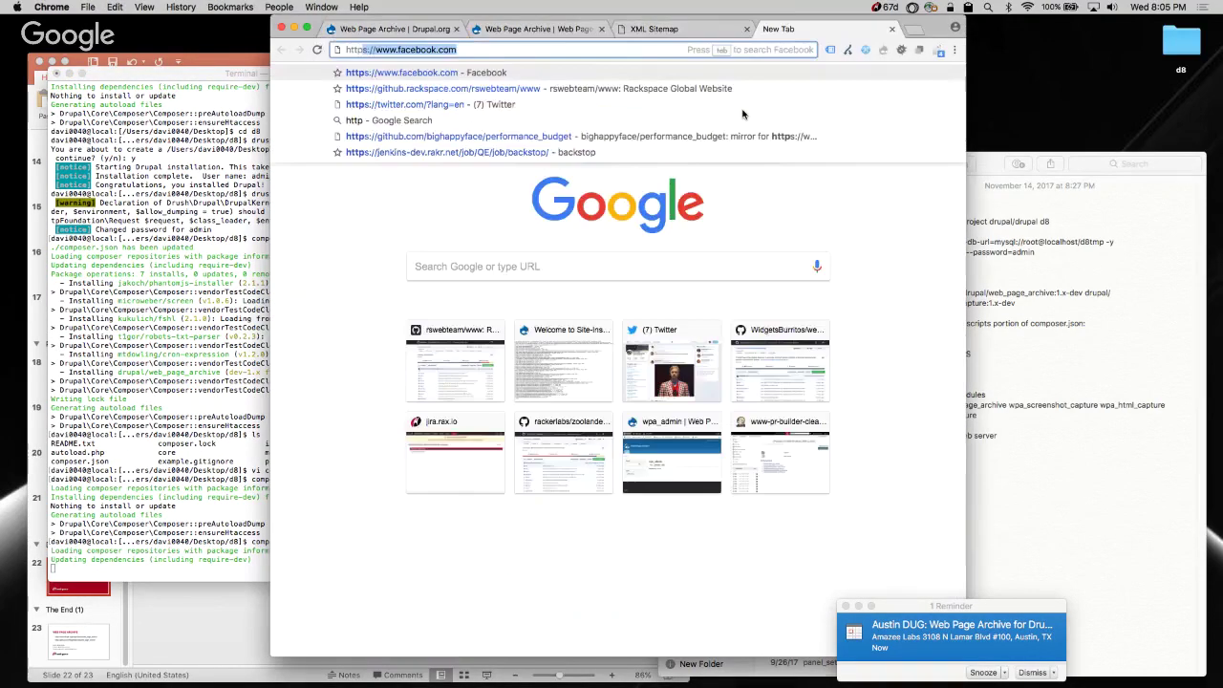
pyautogui.press('BackSpace')
pyautogui.press('BackSpace')
pyautogui.press('BackSpace')
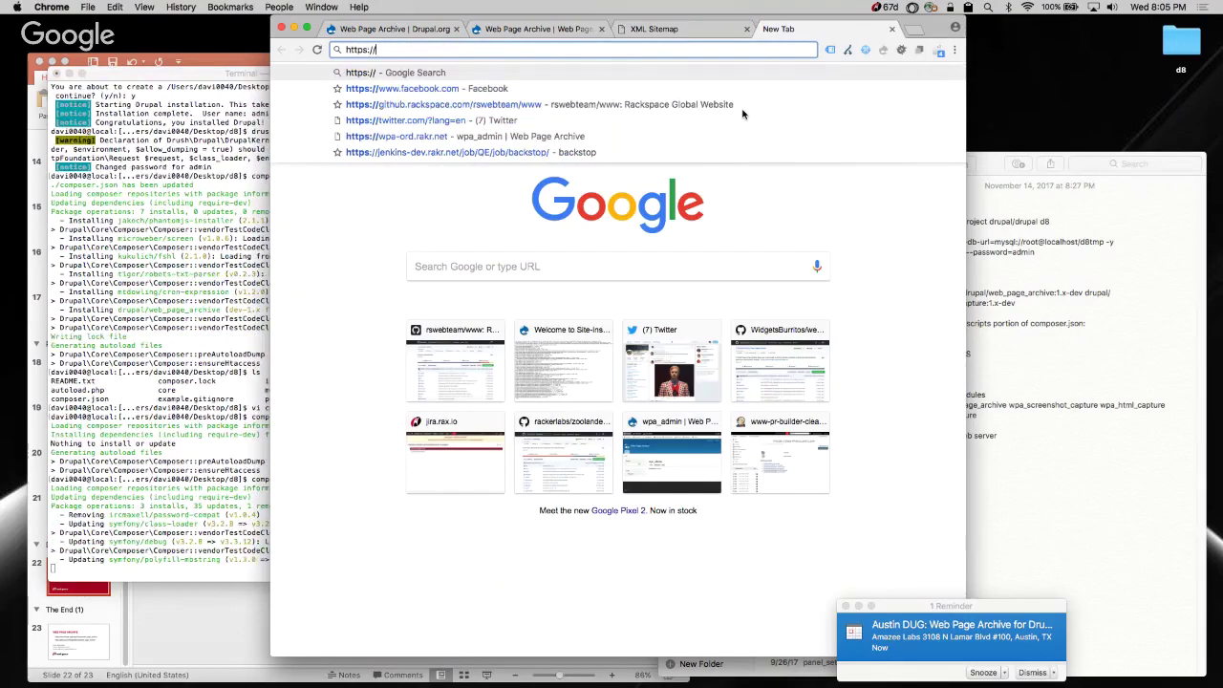
pyautogui.write('wpa')
pyautogui.press('Return')
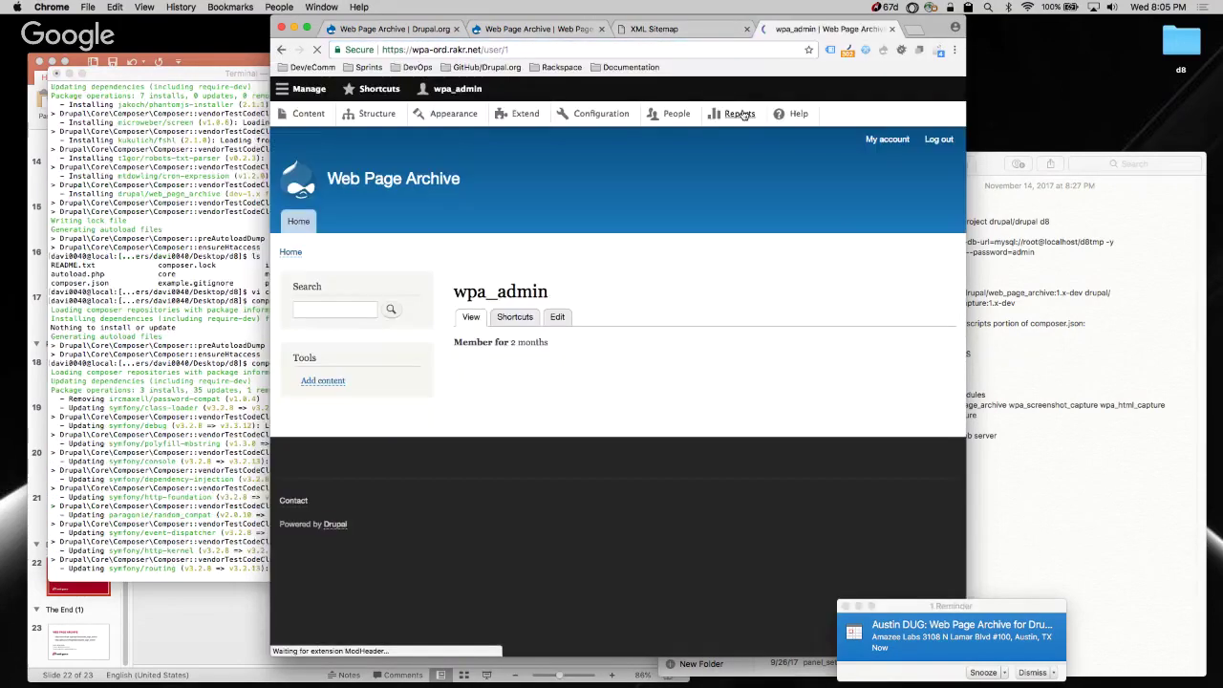
pyautogui.click(601, 113)
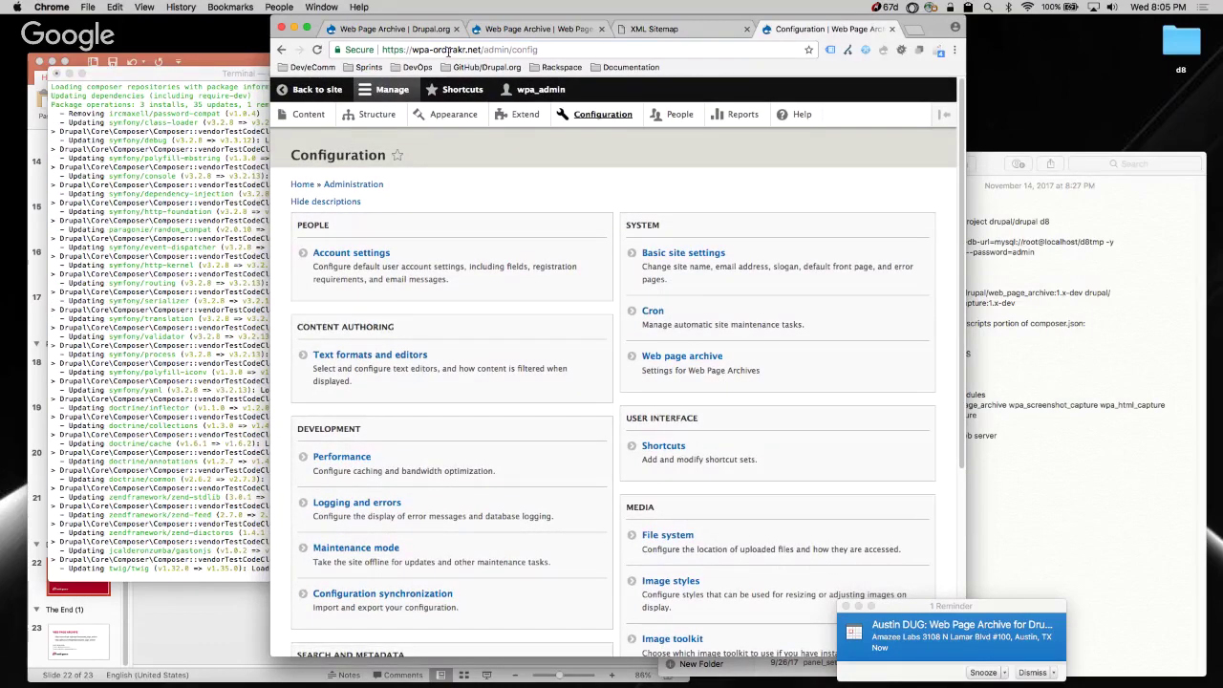
pyautogui.click(682, 358)
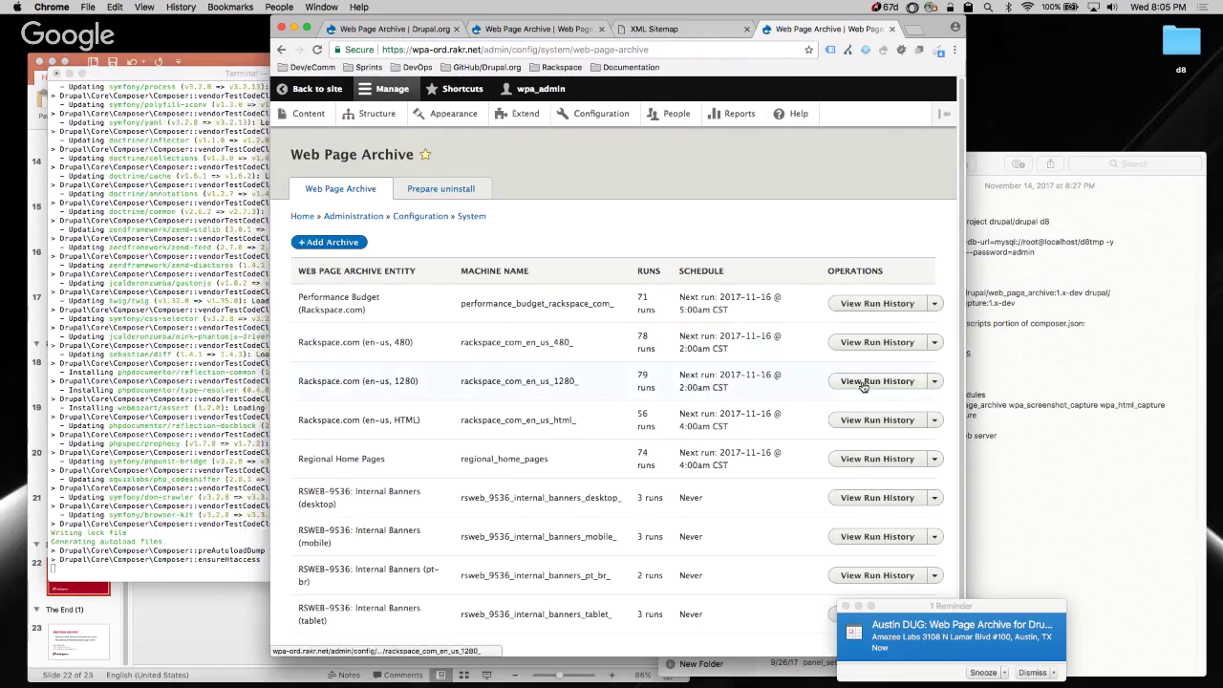
# Step: Examine the run counts of the Rackspace.com archives for en-us 1280, 480 and HTML
pyautogui.moveTo(636, 379); pyautogui.dragTo(669, 400)
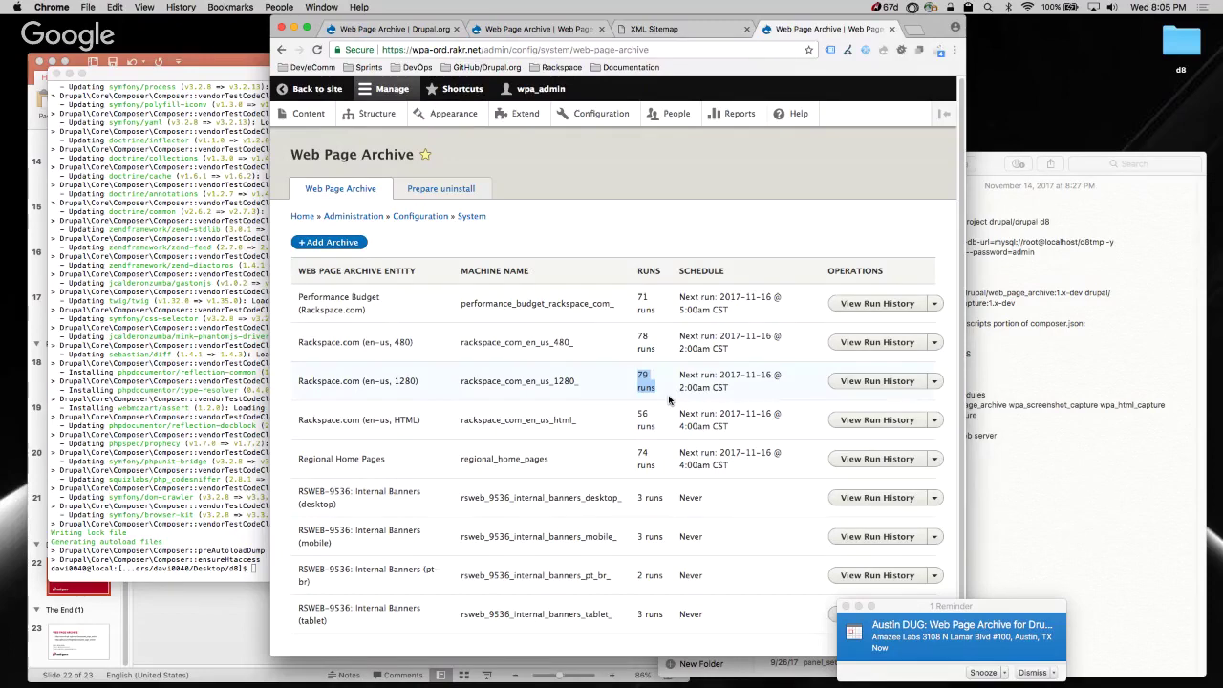
pyautogui.click(302, 375)
pyautogui.tripleClick(296, 382)
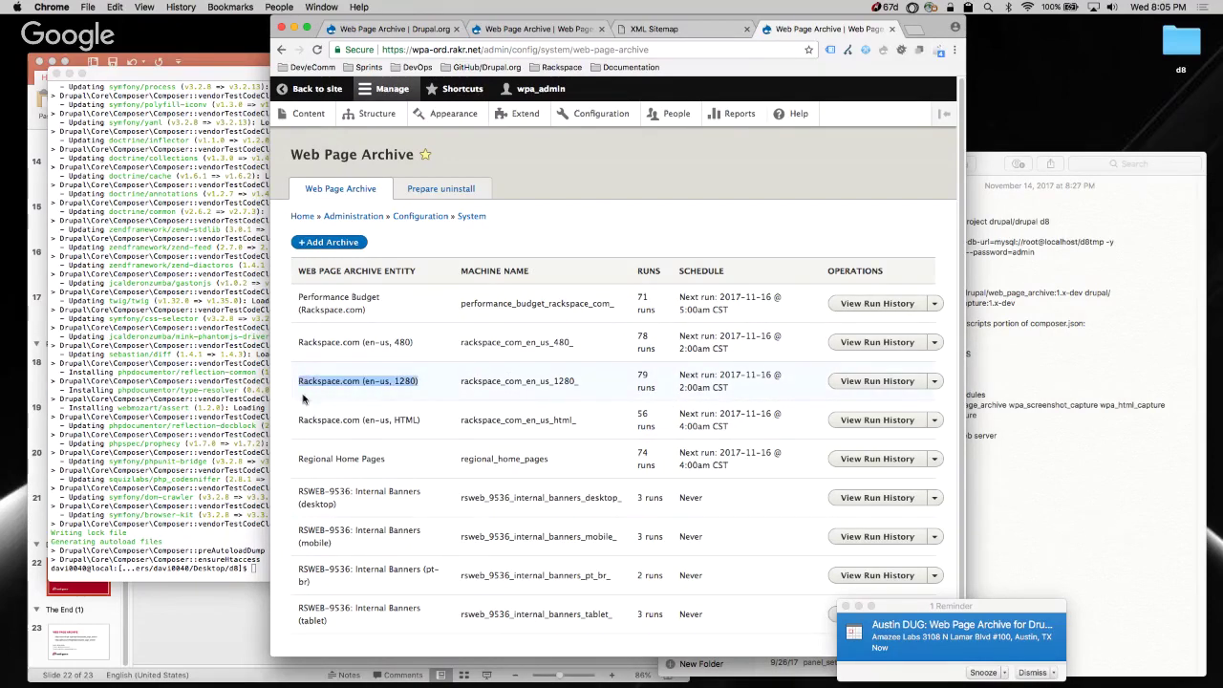
pyautogui.click(306, 398)
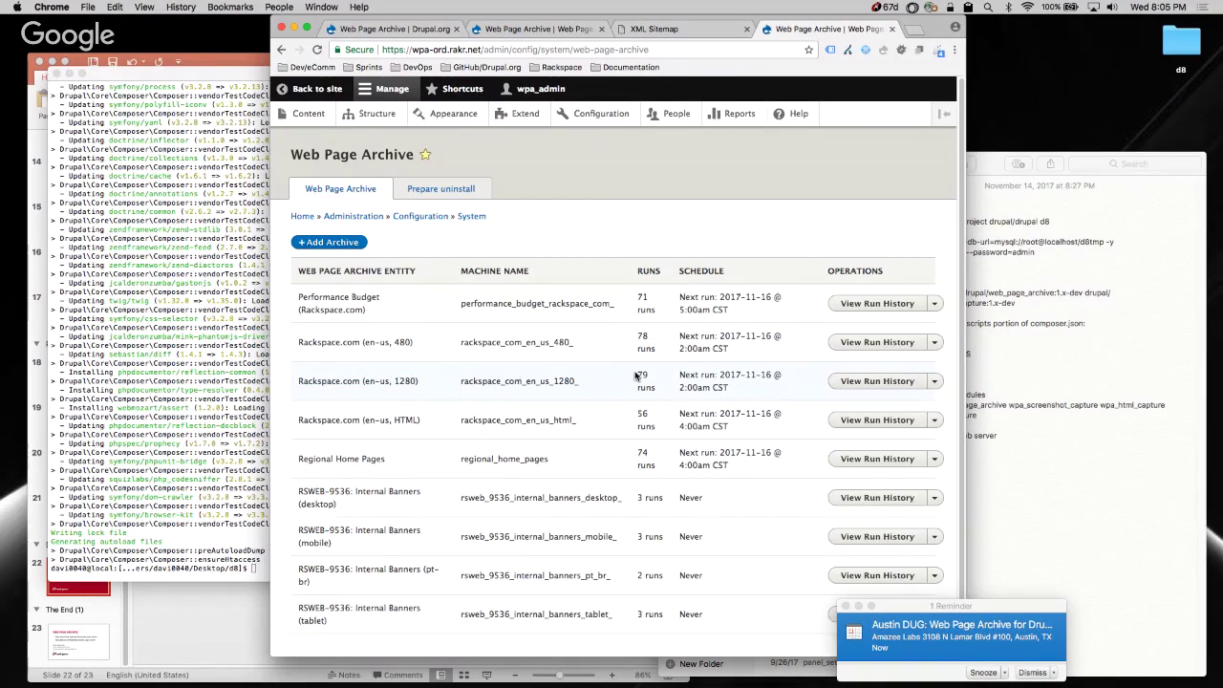
pyautogui.moveTo(360, 342); pyautogui.dragTo(439, 350)
pyautogui.click(446, 352)
pyautogui.moveTo(638, 424)
pyautogui.mouseDown()
pyautogui.moveTo(645, 413)
pyautogui.moveTo(654, 426)
pyautogui.mouseUp()
pyautogui.click(674, 411)
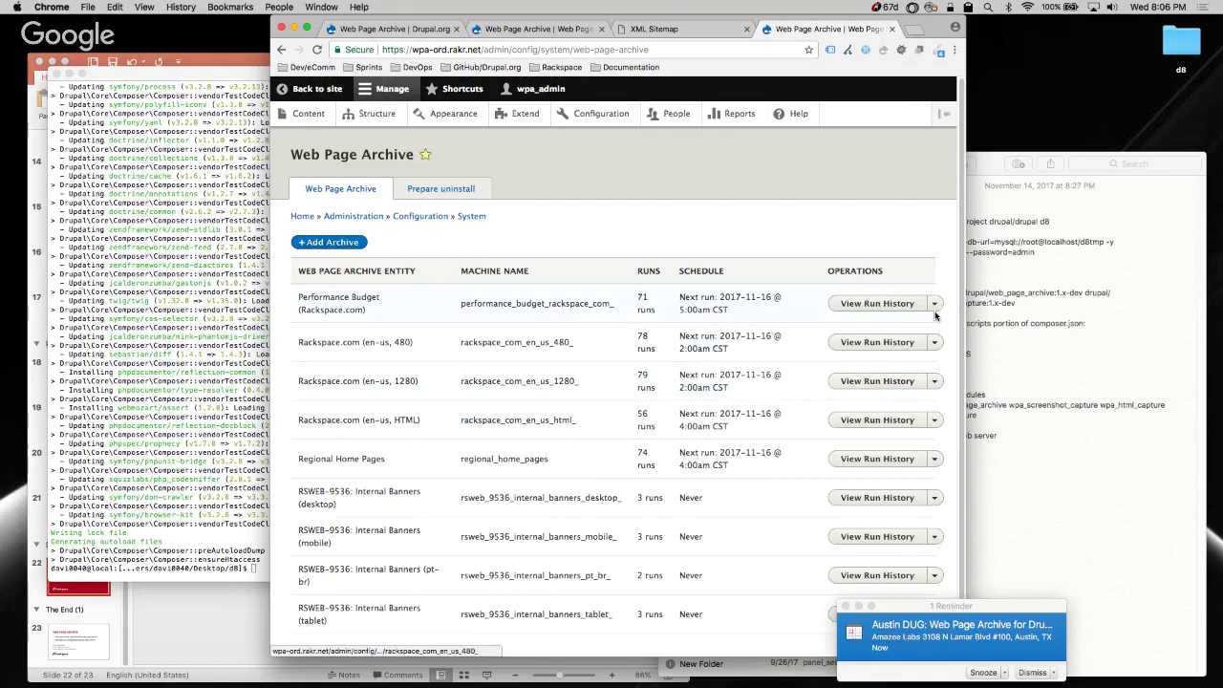
# Step: Widen the browser window to the full screen width and enlarge the Web Page Archive page for readability
pyautogui.moveTo(965, 293); pyautogui.dragTo(1221, 292)
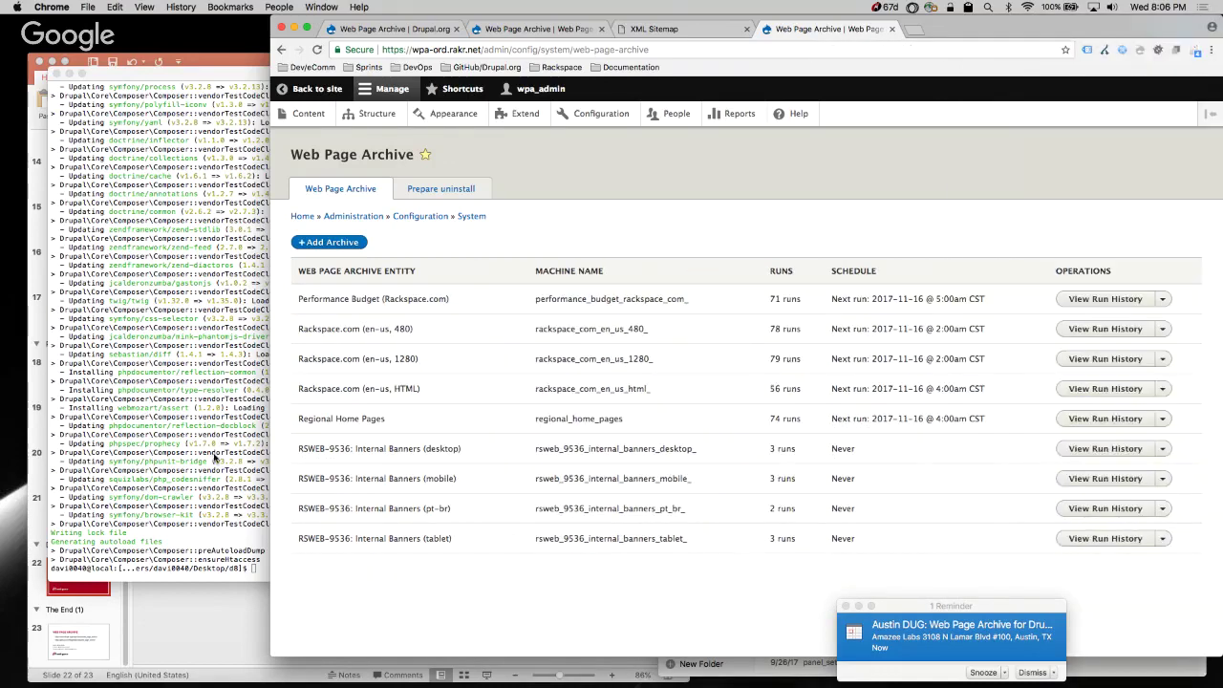
pyautogui.moveTo(269, 307); pyautogui.dragTo(58, 306)
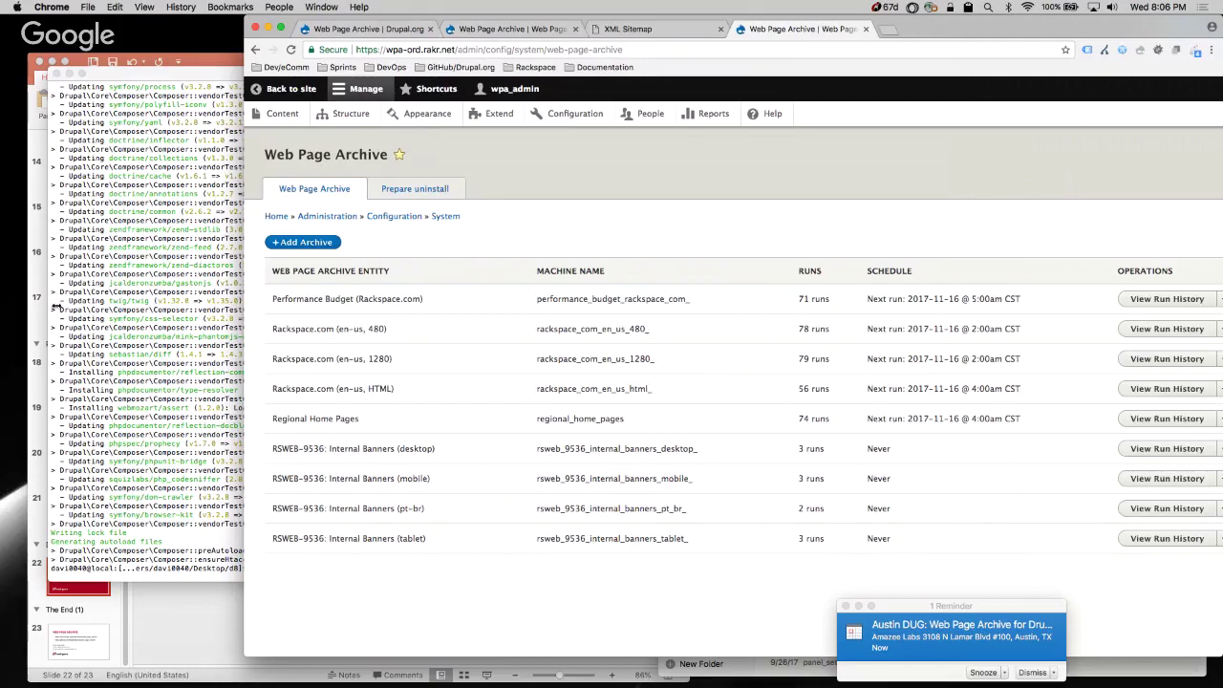
pyautogui.moveTo(57, 307); pyautogui.dragTo(1, 306)
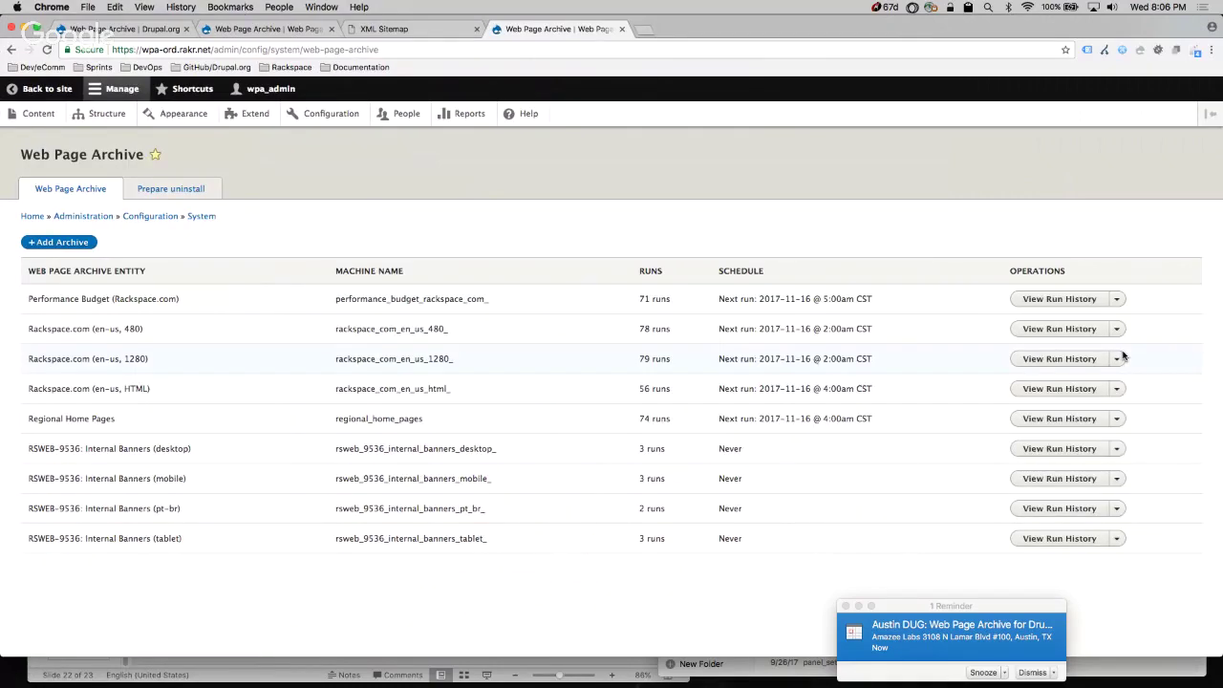
pyautogui.press('super+equal')
pyautogui.press('super+equal')
pyautogui.press('super+equal')
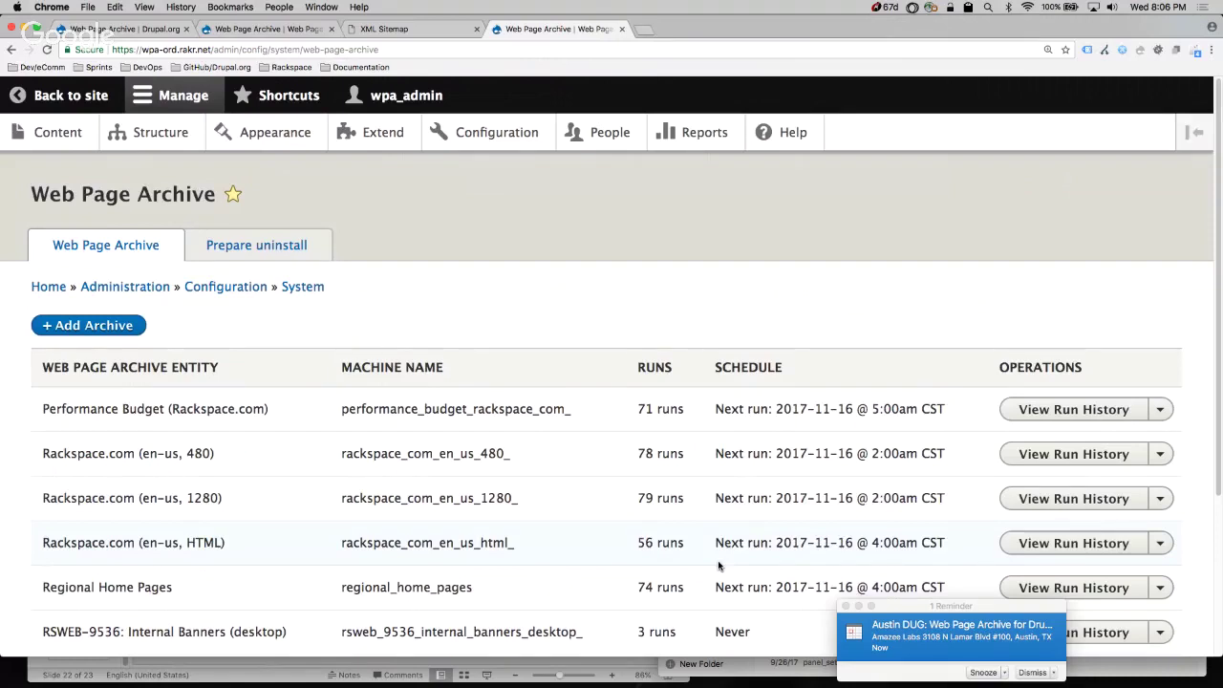
# Step: Open the Rackspace.com (en-us, 1280) archive for editing and examine its automatic capture and crontab schedule settings
pyautogui.scroll(-1, 860, 497)
pyautogui.click(1160, 439)
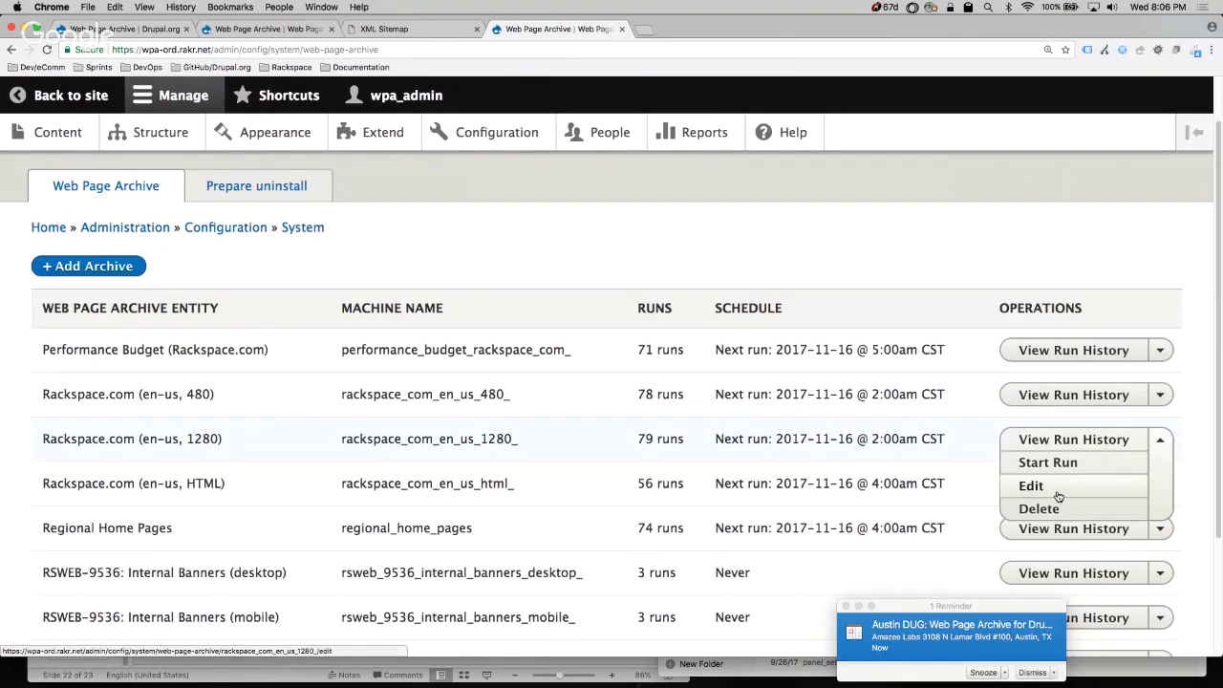
pyautogui.click(1031, 486)
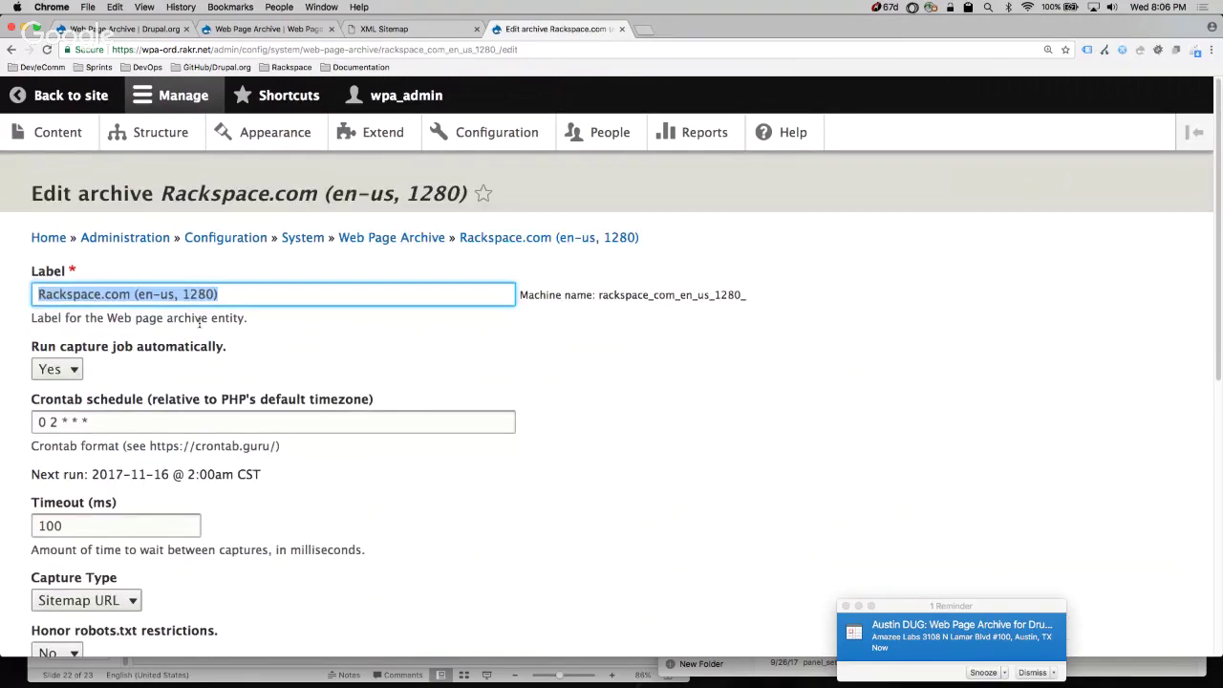
pyautogui.click(63, 372)
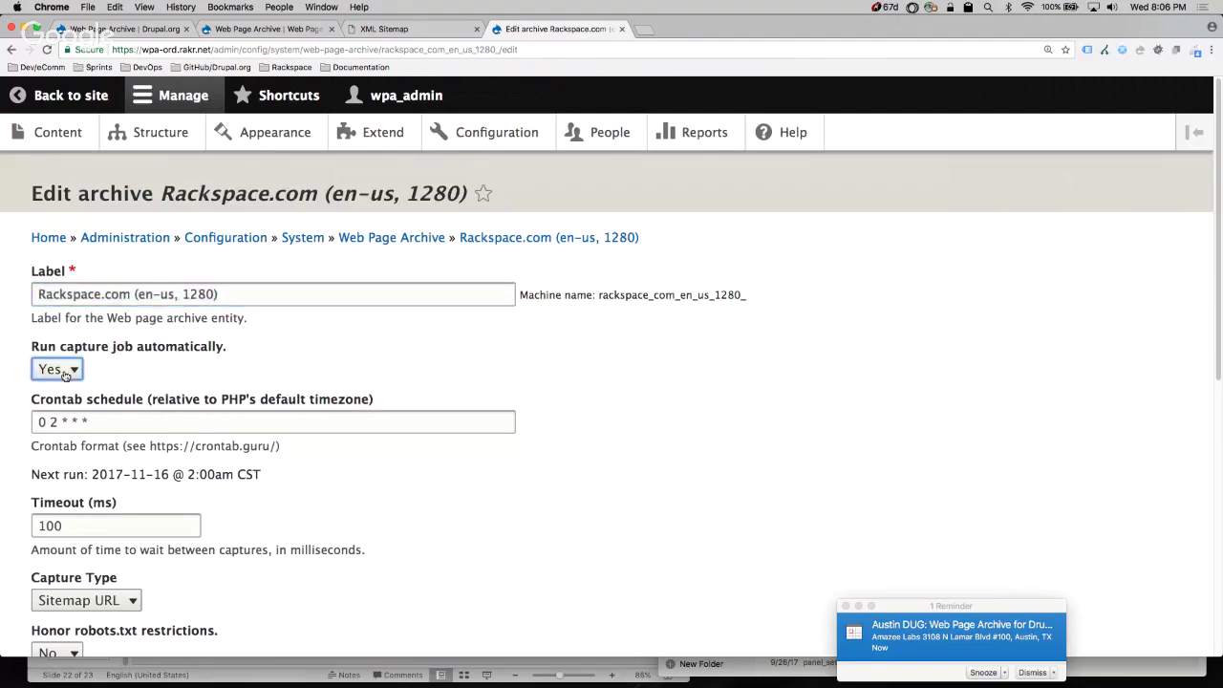
pyautogui.scroll(-1, 65, 375)
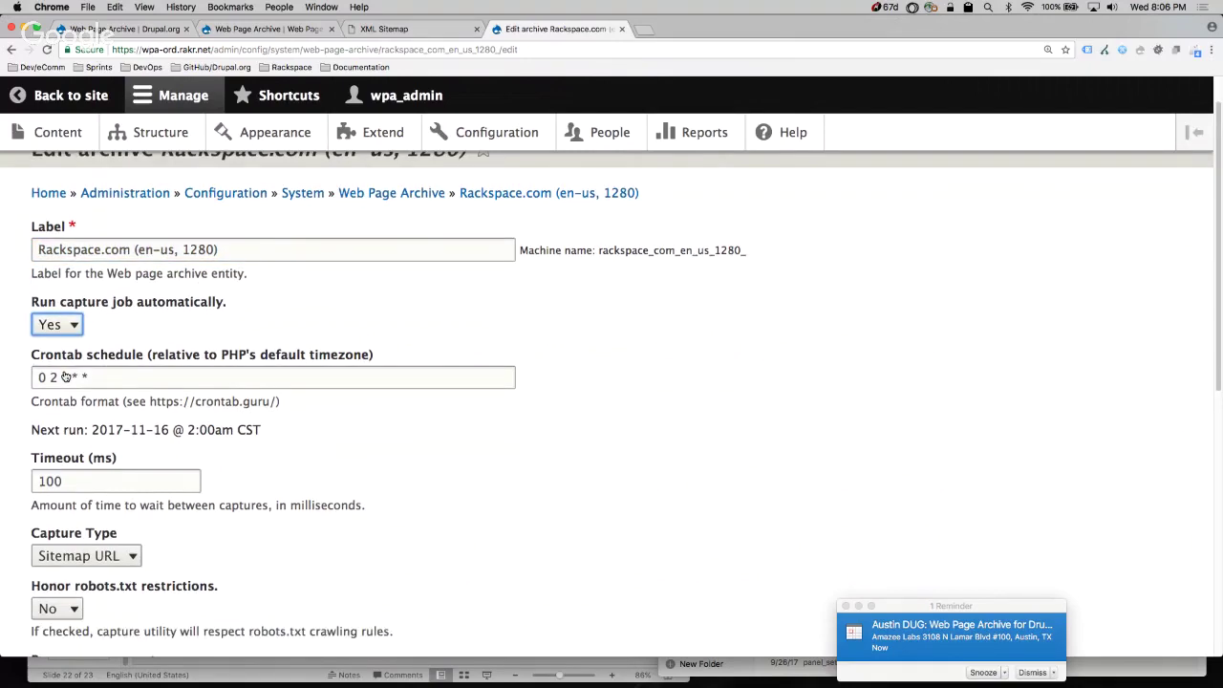
pyautogui.click(65, 376)
pyautogui.scroll(-2, 164, 327)
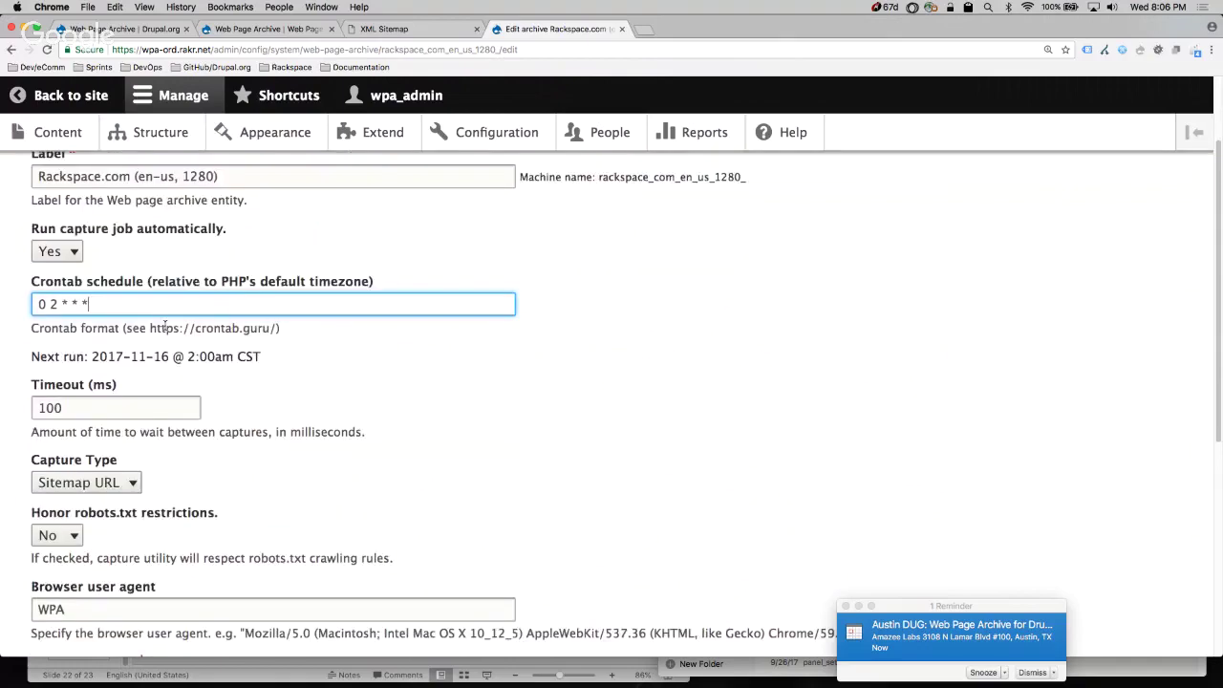
# Step: View the crontab.guru schedule editor in a separate tab using the address from the form, and return to the crontab schedule field
pyautogui.moveTo(150, 328); pyautogui.dragTo(277, 328)
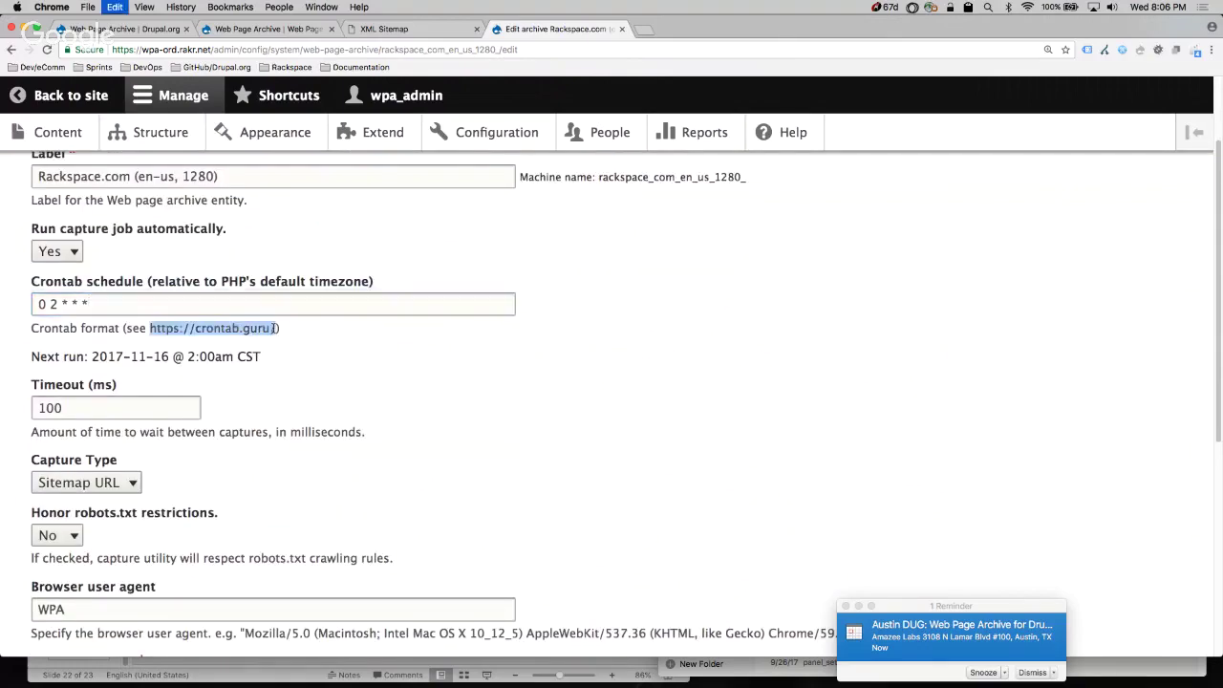
pyautogui.press('super+c')
pyautogui.press('super+t')
pyautogui.press('super+v')
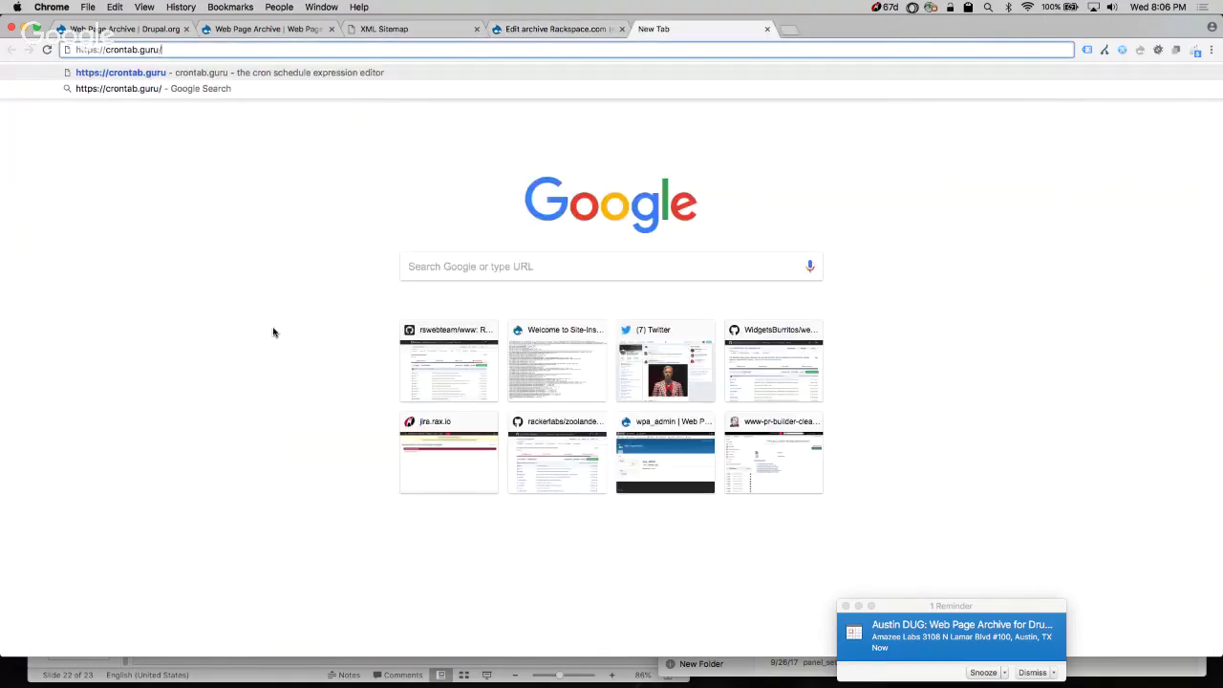
pyautogui.press('Return')
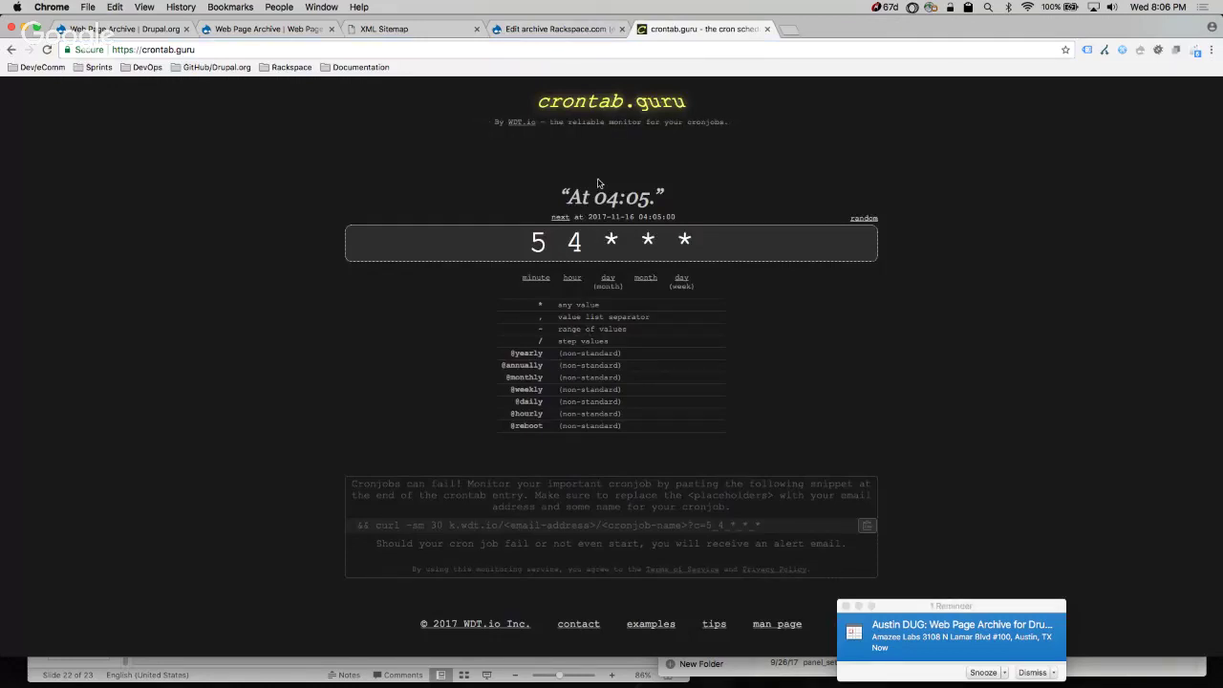
pyautogui.click(766, 32)
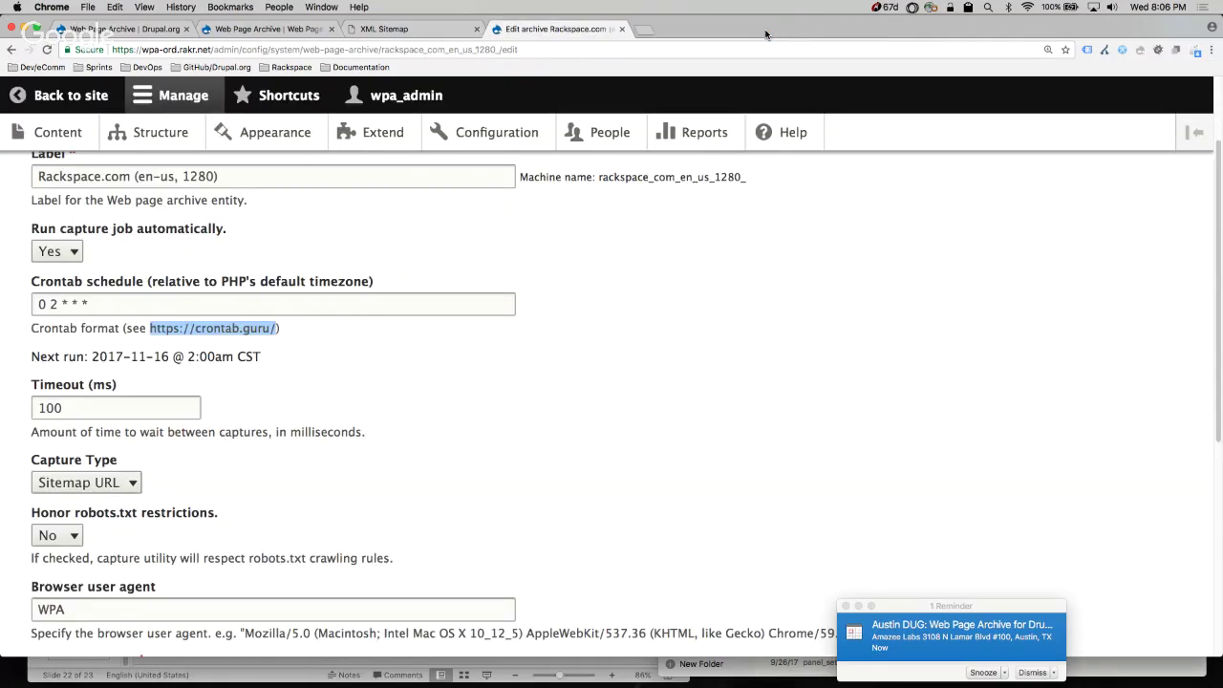
pyautogui.click(207, 308)
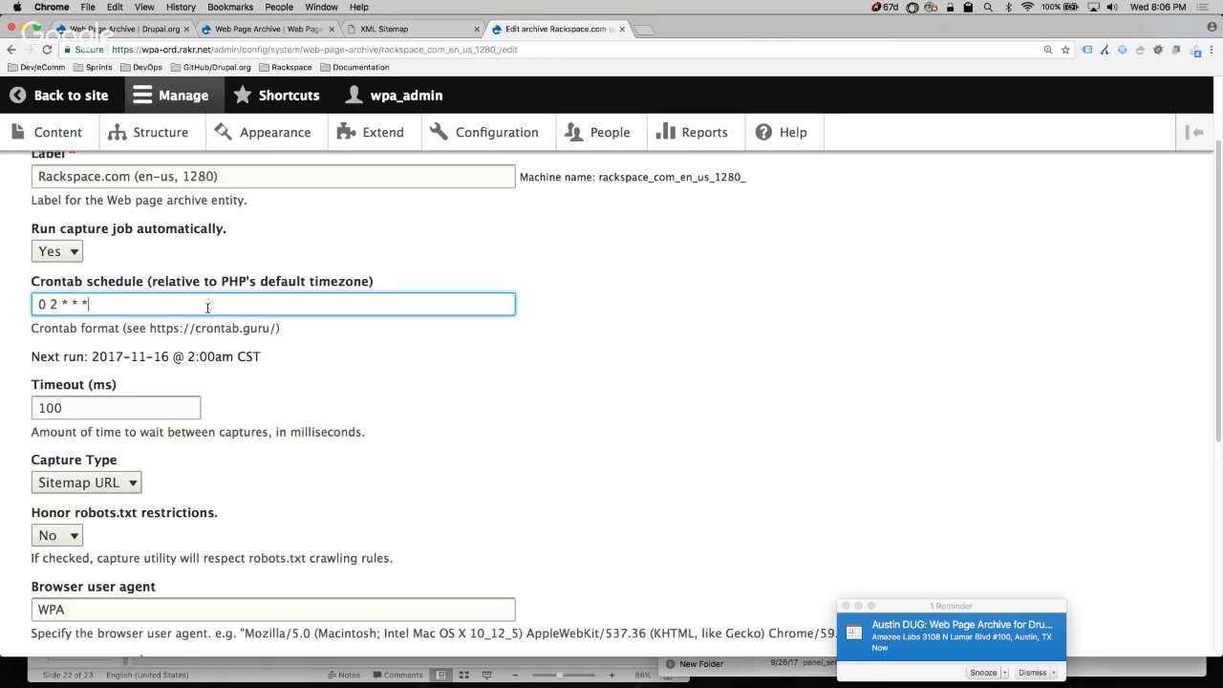
# Step: Examine the archive's timeout, robots.txt and browser user agent settings
pyautogui.scroll(-2, 167, 352)
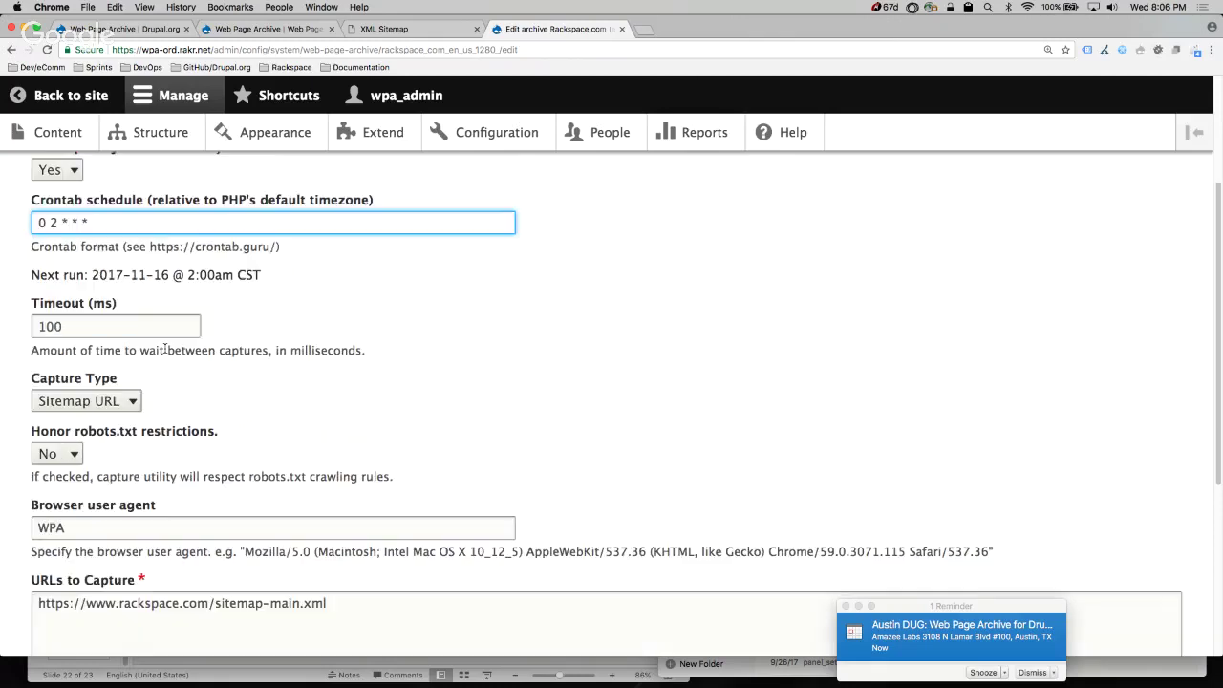
pyautogui.press('Tab')
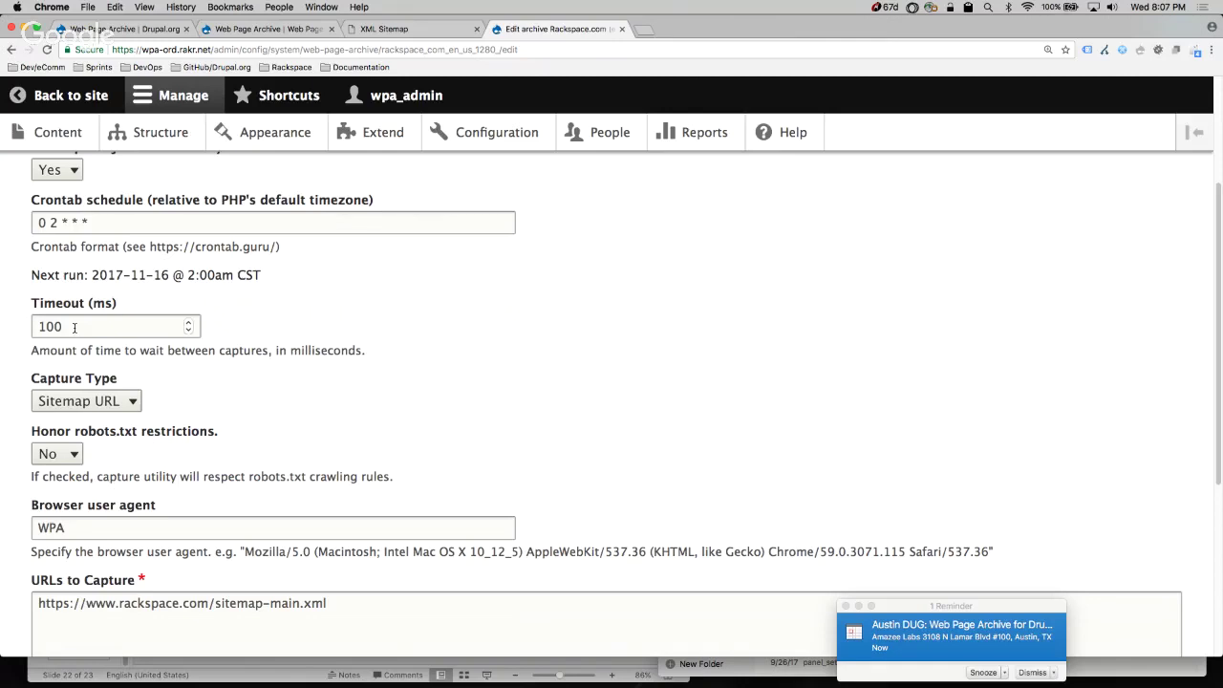
pyautogui.tripleClick(170, 521)
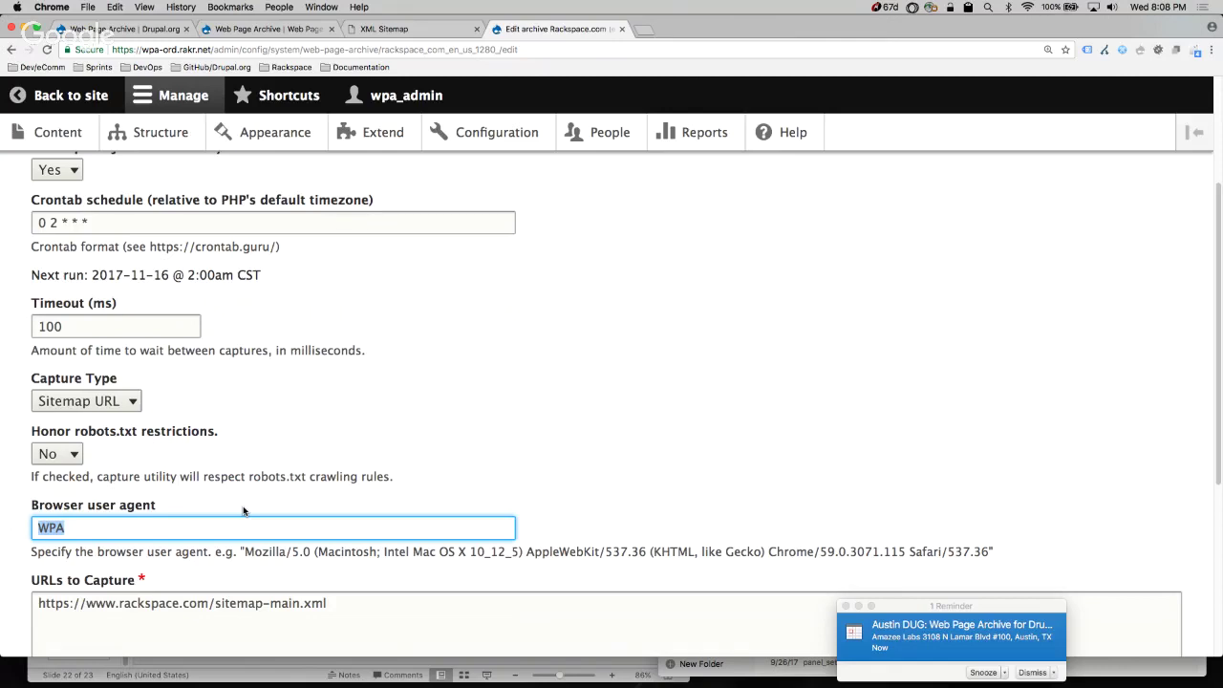
pyautogui.scroll(-2, 245, 506)
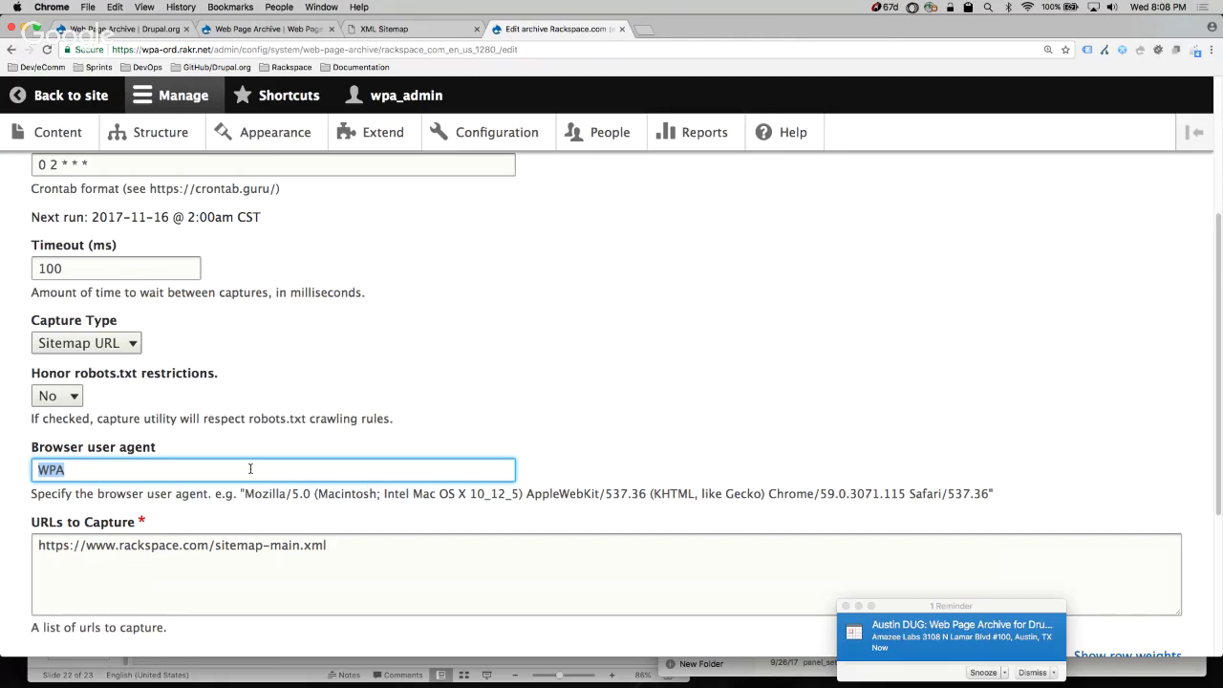
pyautogui.scroll(-3, 251, 468)
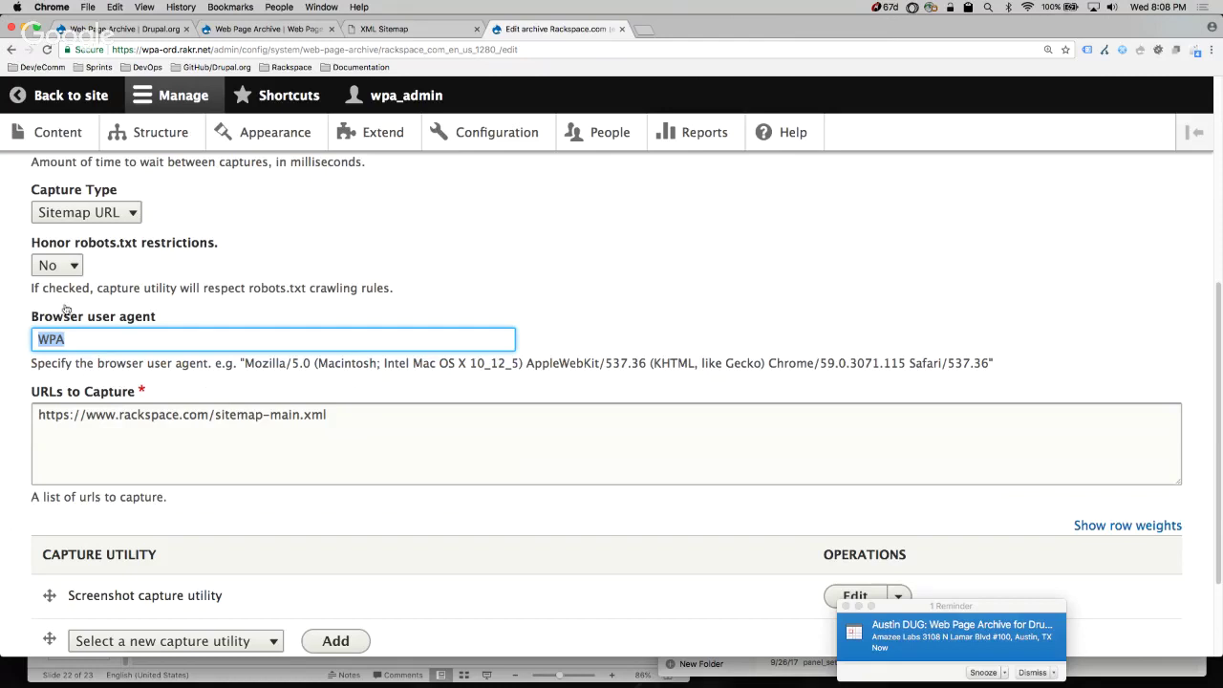
# Step: Examine the archive's capture type options, its sitemap address under URLs to Capture, and the capture utility list
pyautogui.click(84, 213)
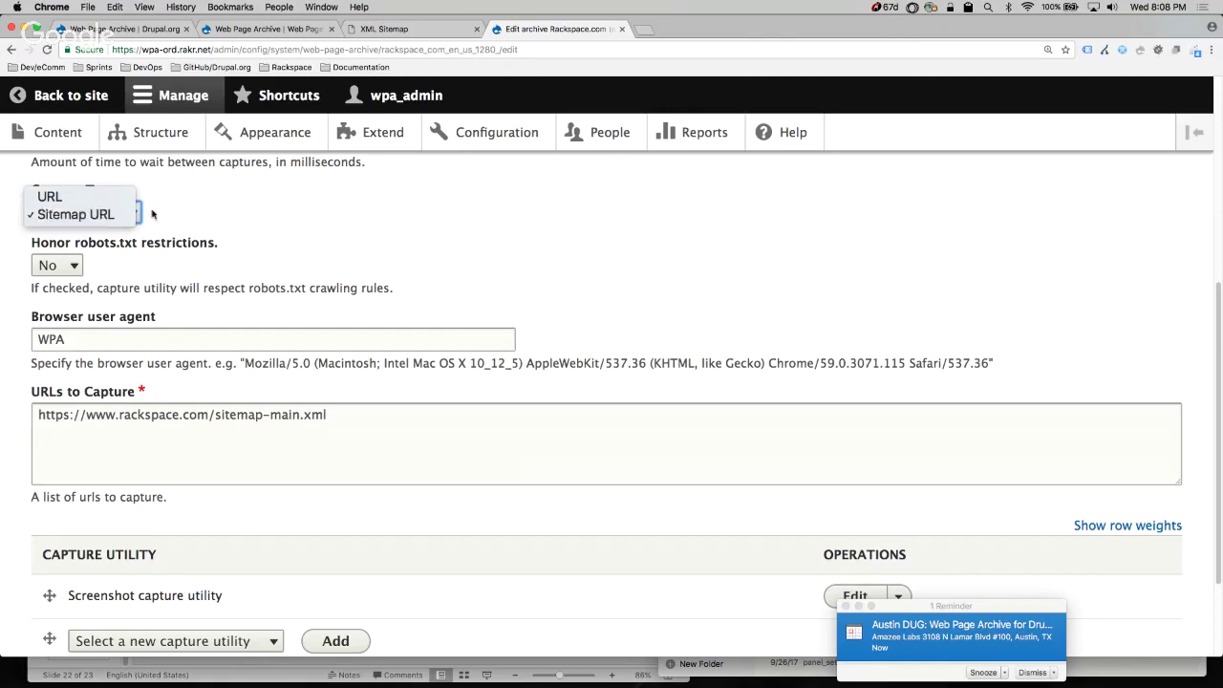
pyautogui.click(227, 200)
pyautogui.moveTo(360, 420); pyautogui.dragTo(3, 390)
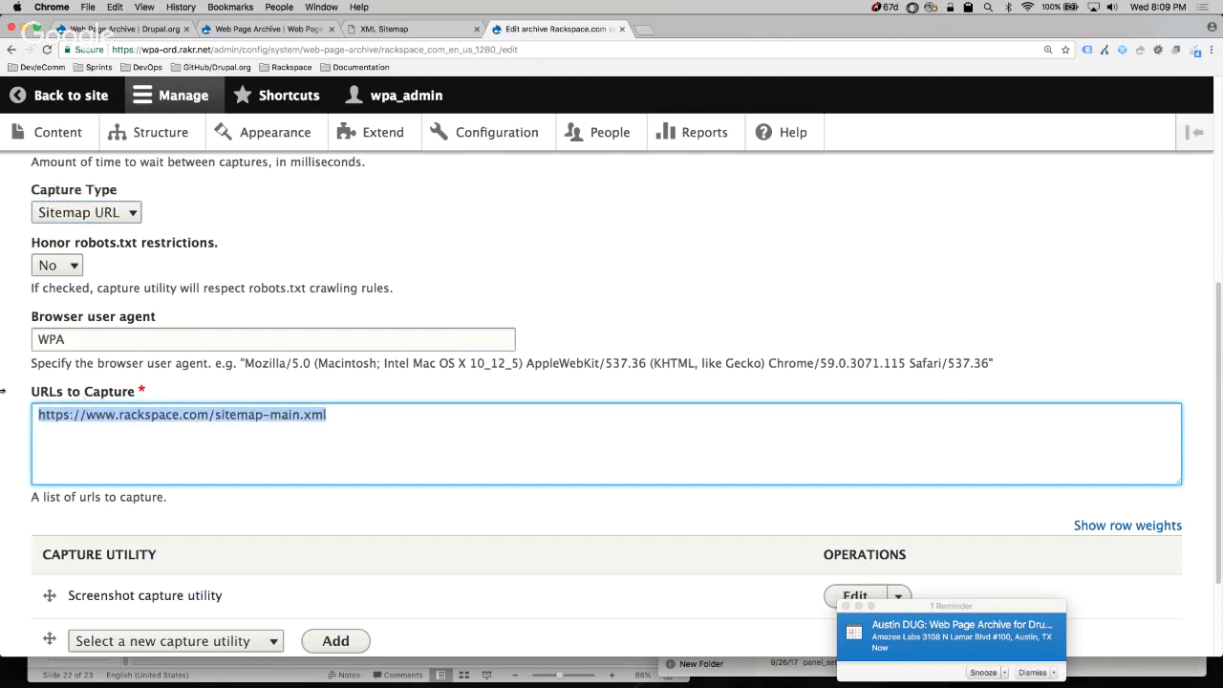
pyautogui.scroll(-3, 87, 440)
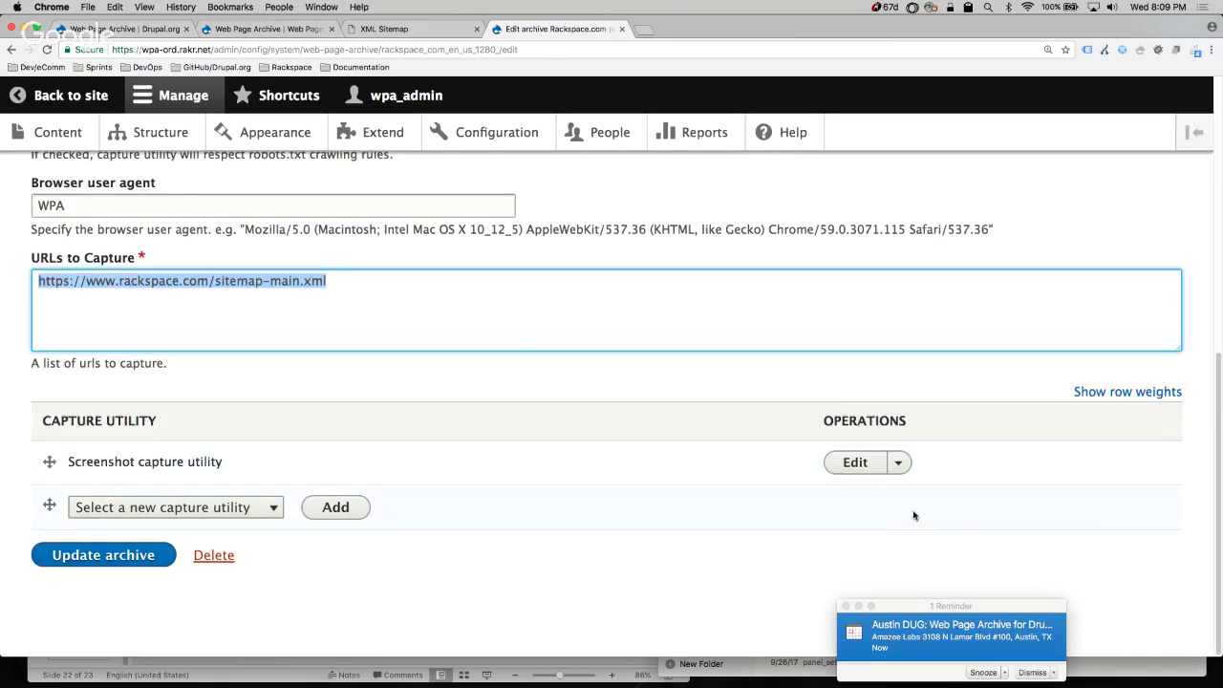
# Step: Open the Screenshot capture utility for editing and examine its capture width, image type and browser background color
pyautogui.click(854, 462)
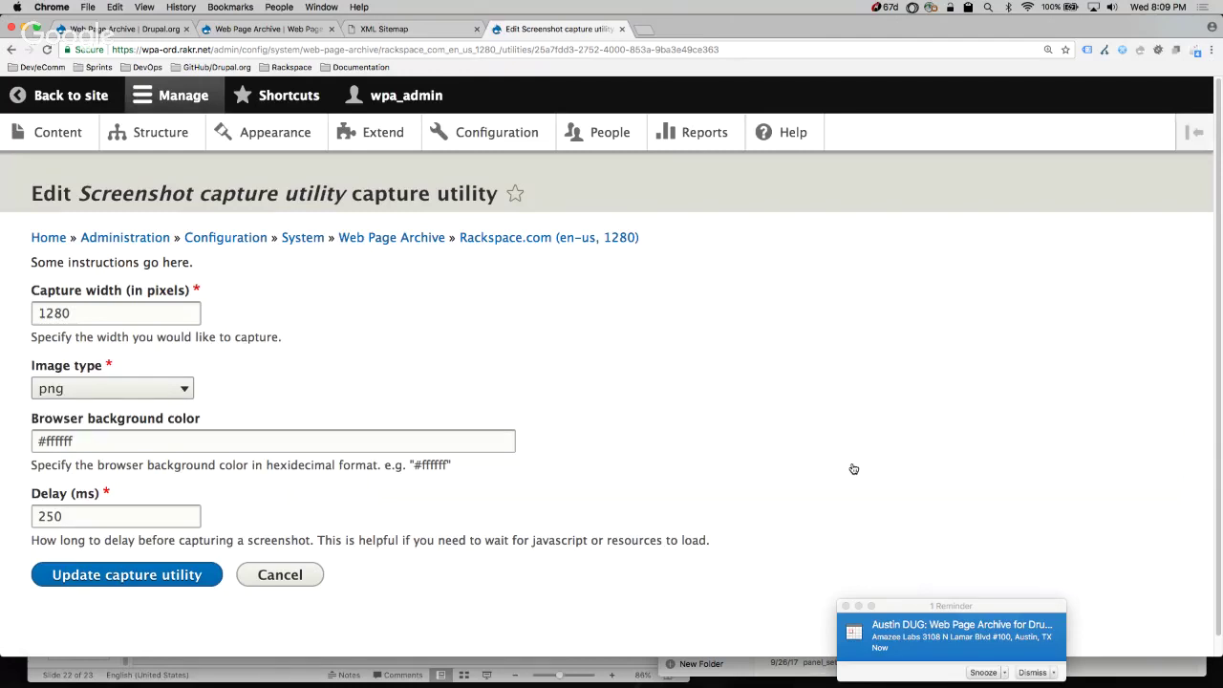
pyautogui.click(94, 319)
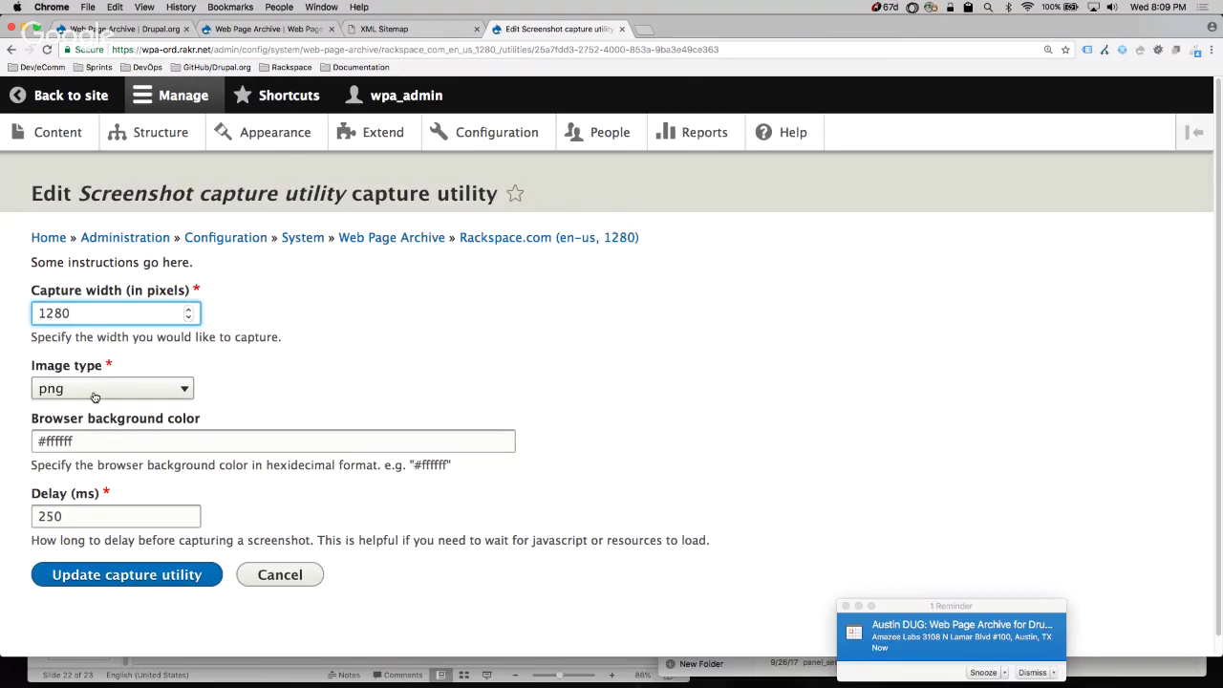
pyautogui.moveTo(90, 443); pyautogui.dragTo(39, 442)
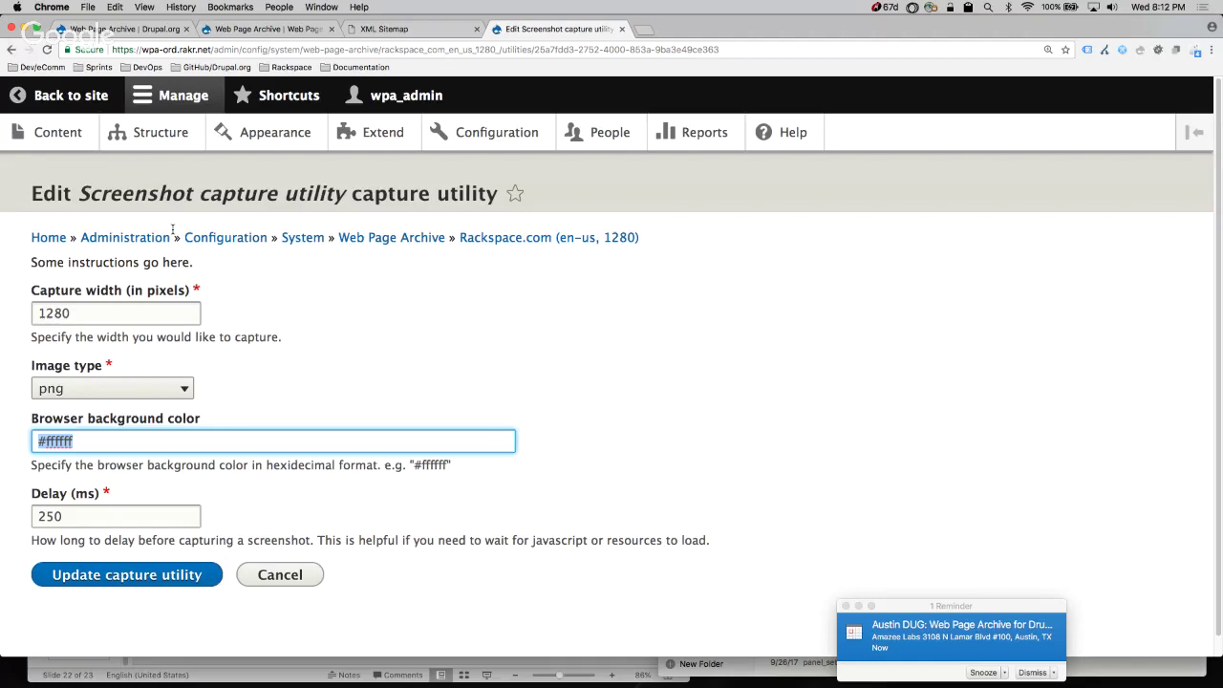
# Step: Return to the Web Page Archive list without saving and view the operations available for Rackspace.com (en-us, 1280)
pyautogui.click(11, 52)
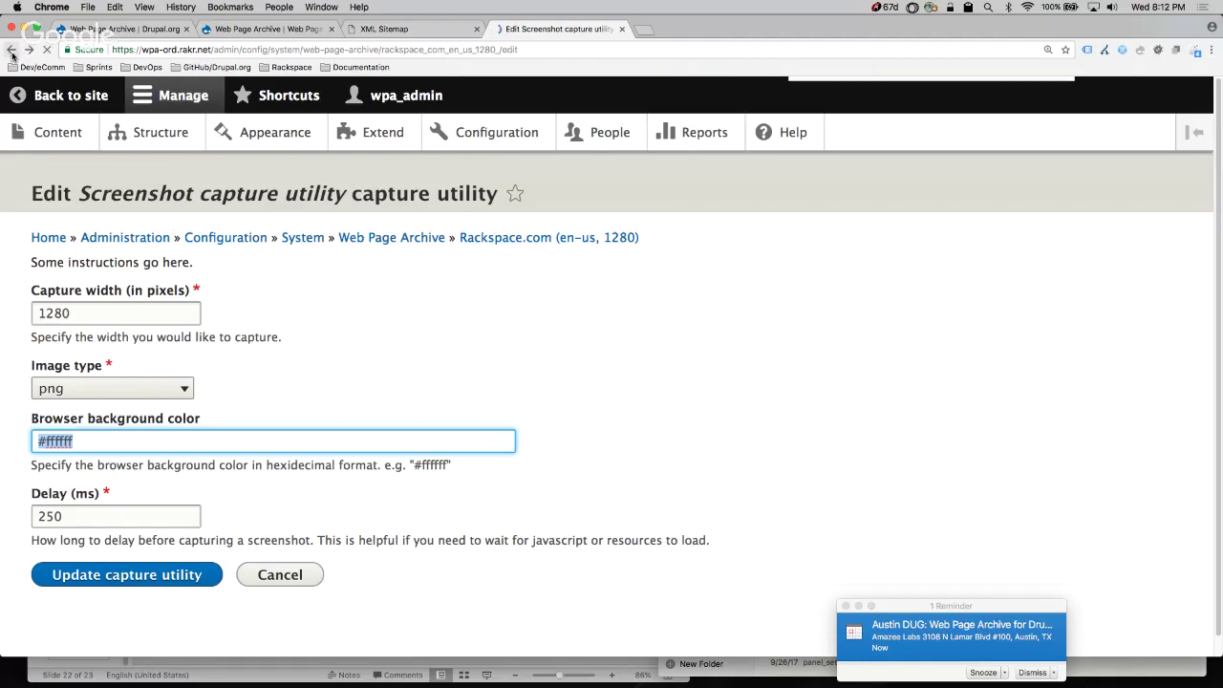
pyautogui.scroll(10, 179, 425)
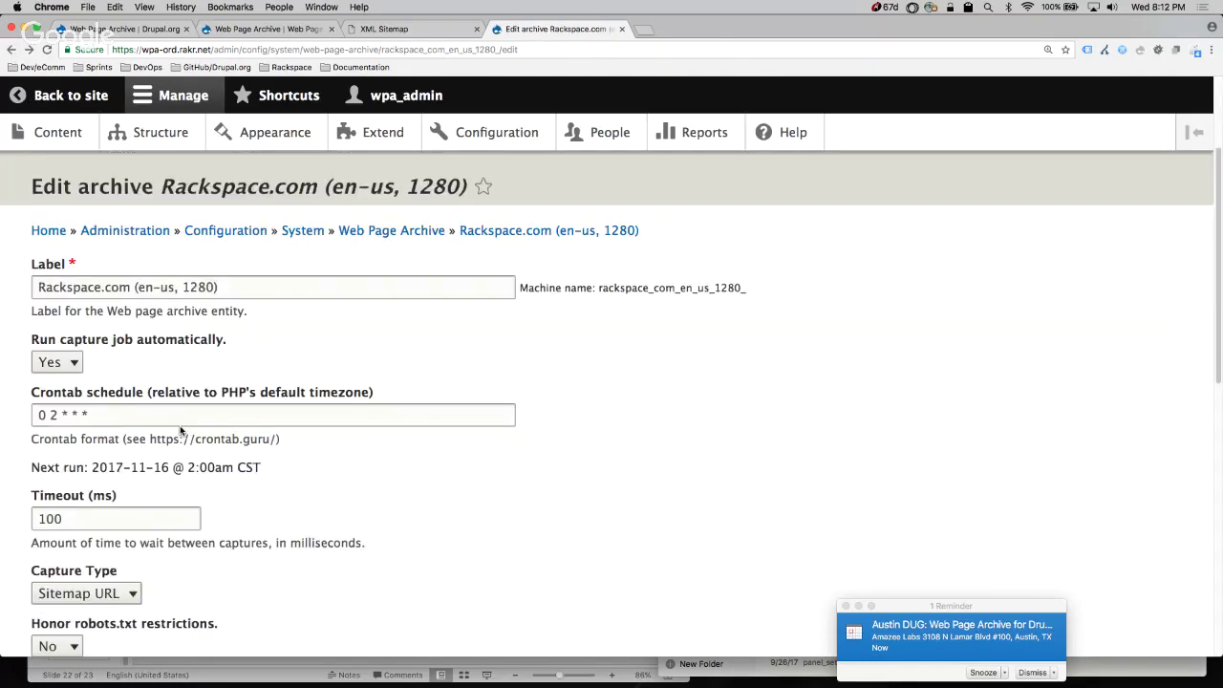
pyautogui.scroll(-1, 175, 334)
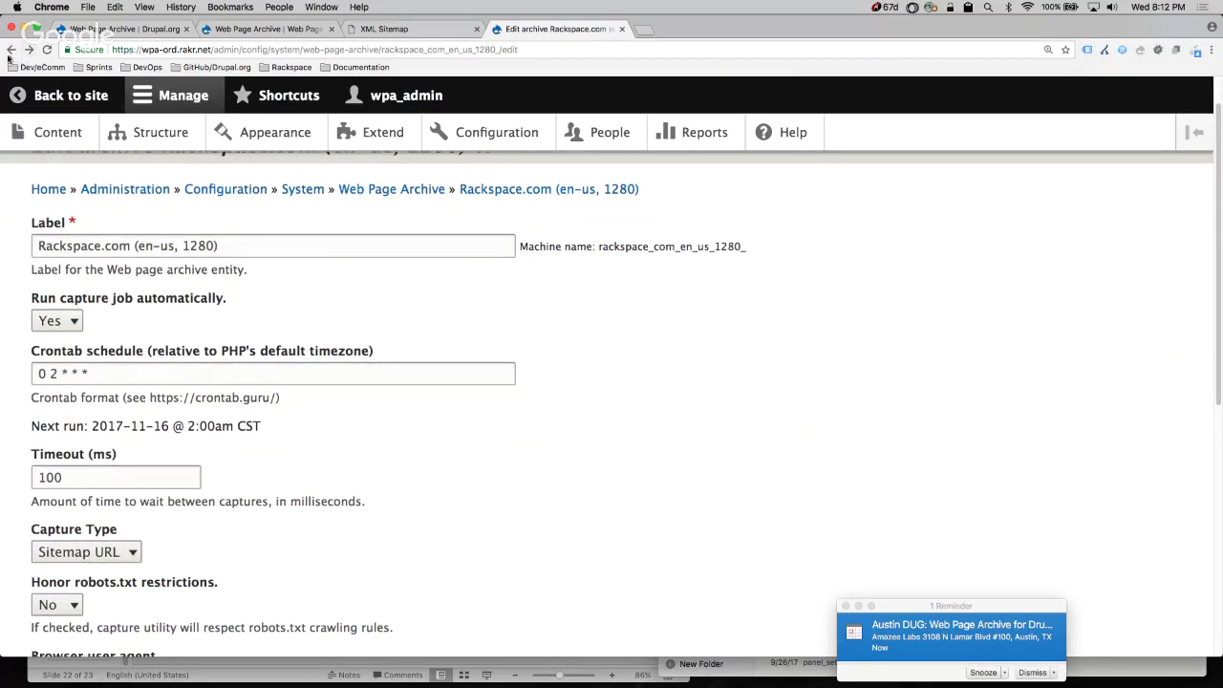
pyautogui.click(10, 49)
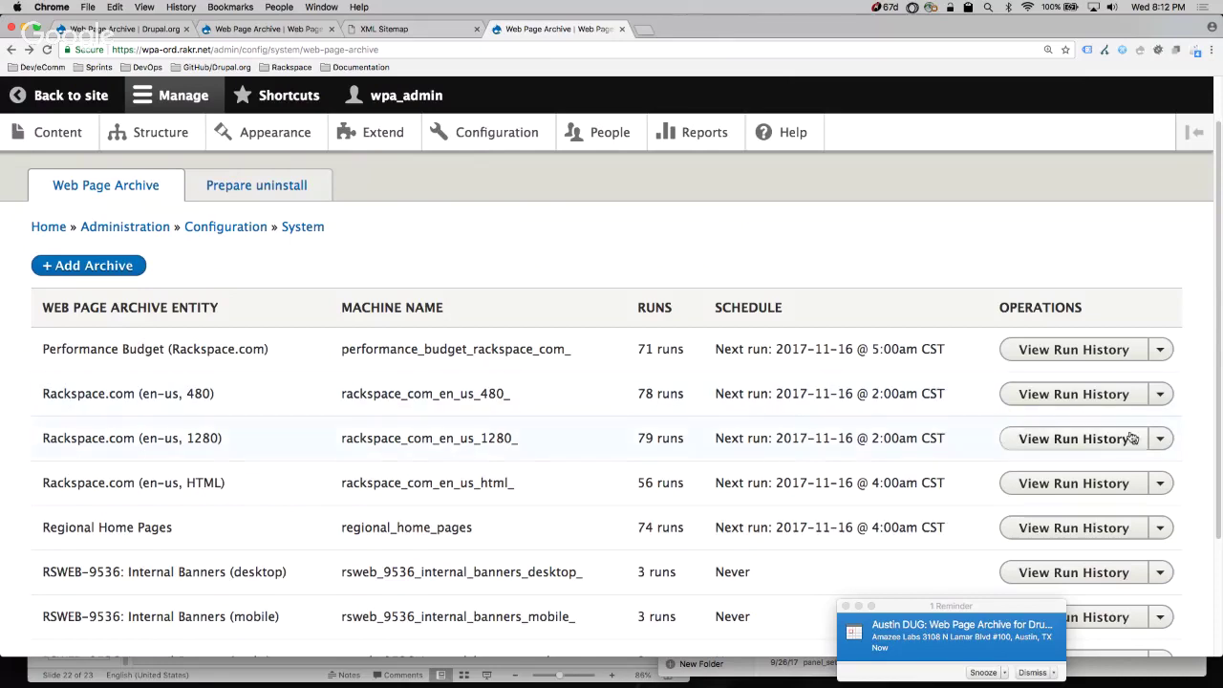
pyautogui.click(1159, 440)
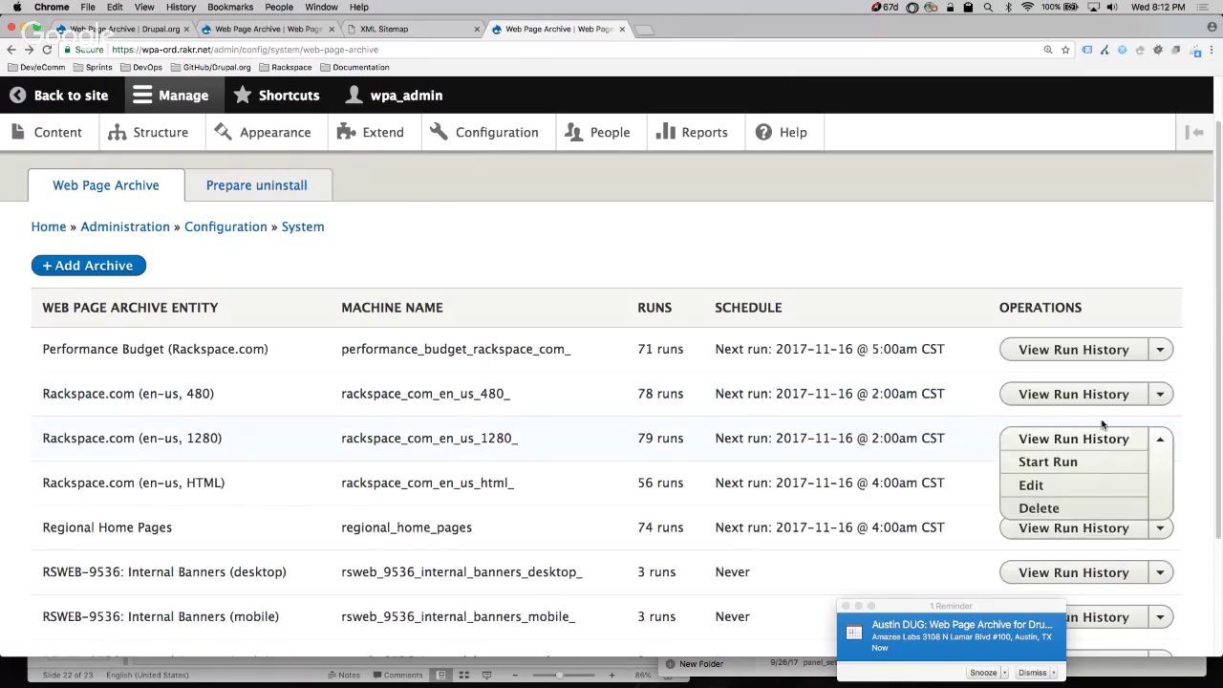
pyautogui.click(1159, 438)
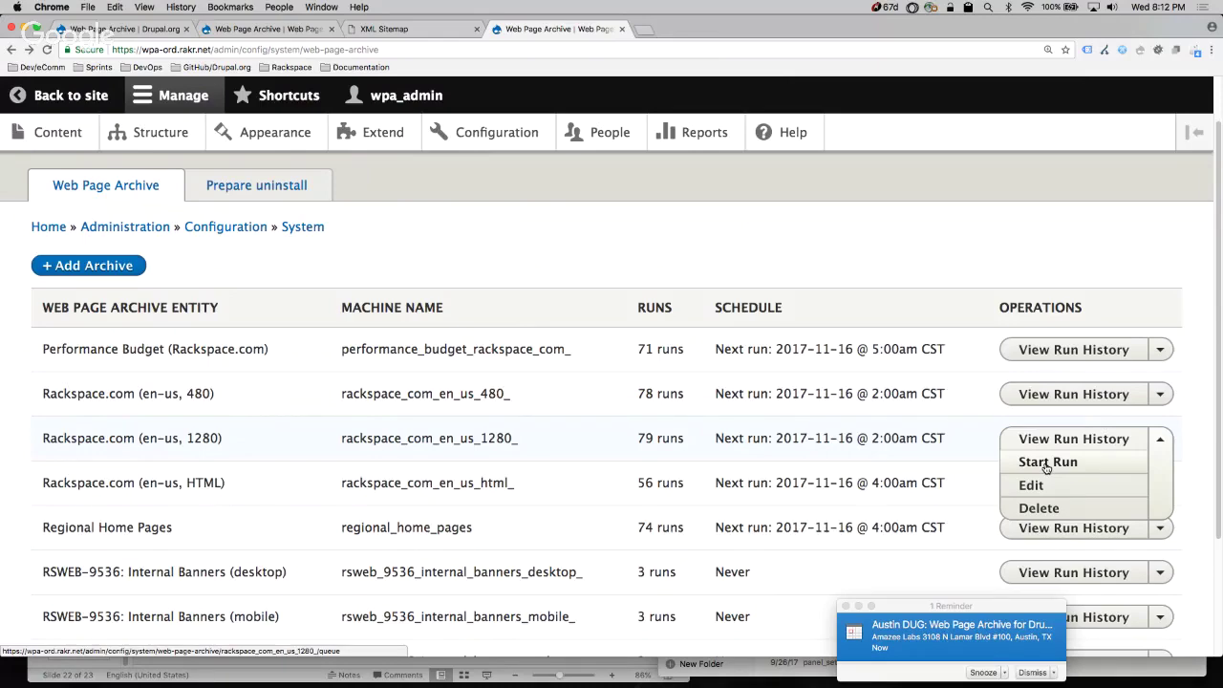
# Step: Start a new capture run for the Regional Home Pages archive after reviewing its queued URLs
pyautogui.scroll(-3, 899, 254)
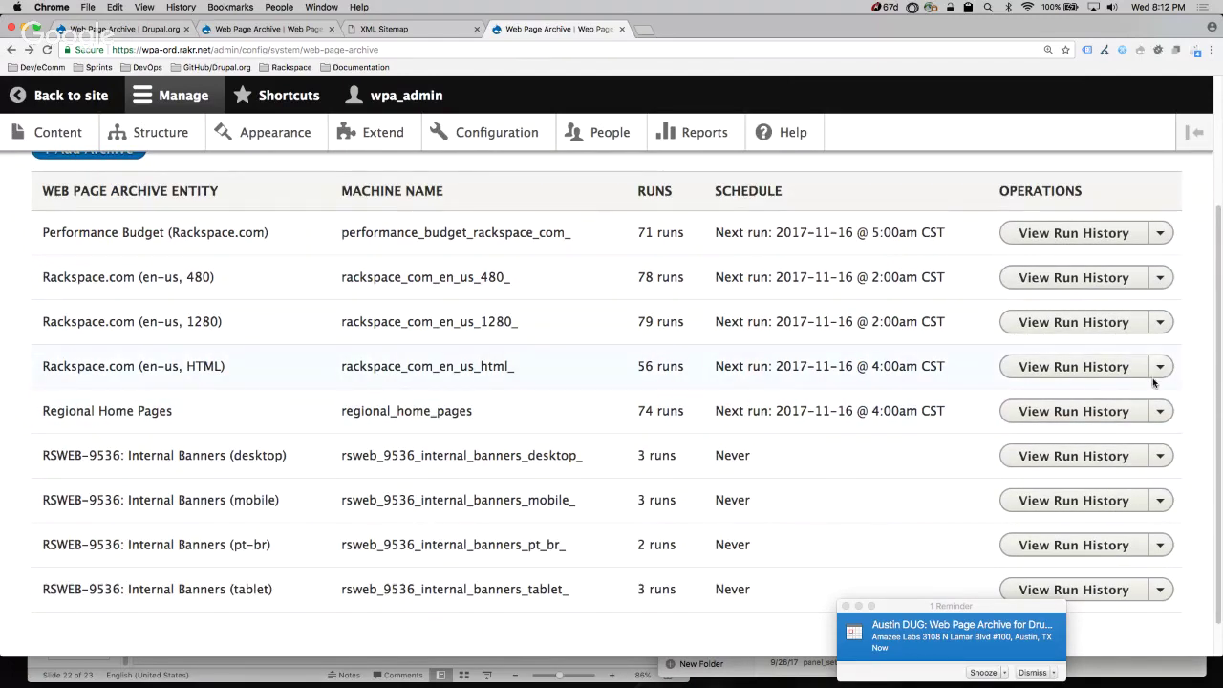
pyautogui.click(1159, 411)
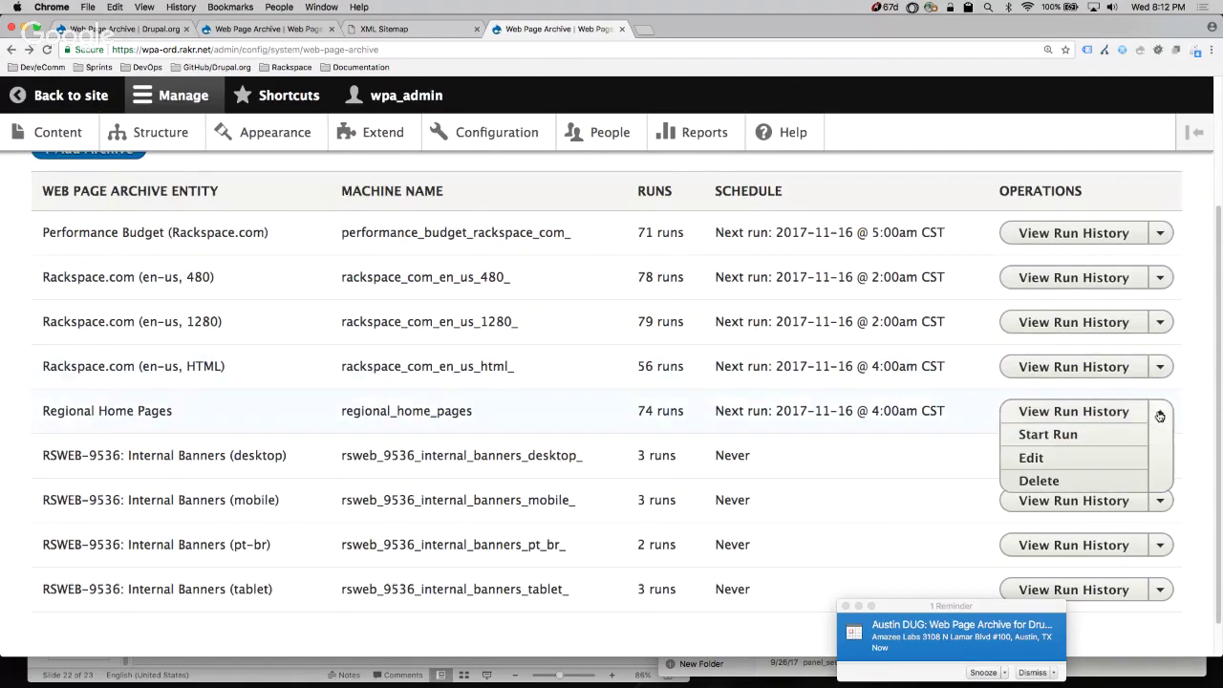
pyautogui.click(1046, 436)
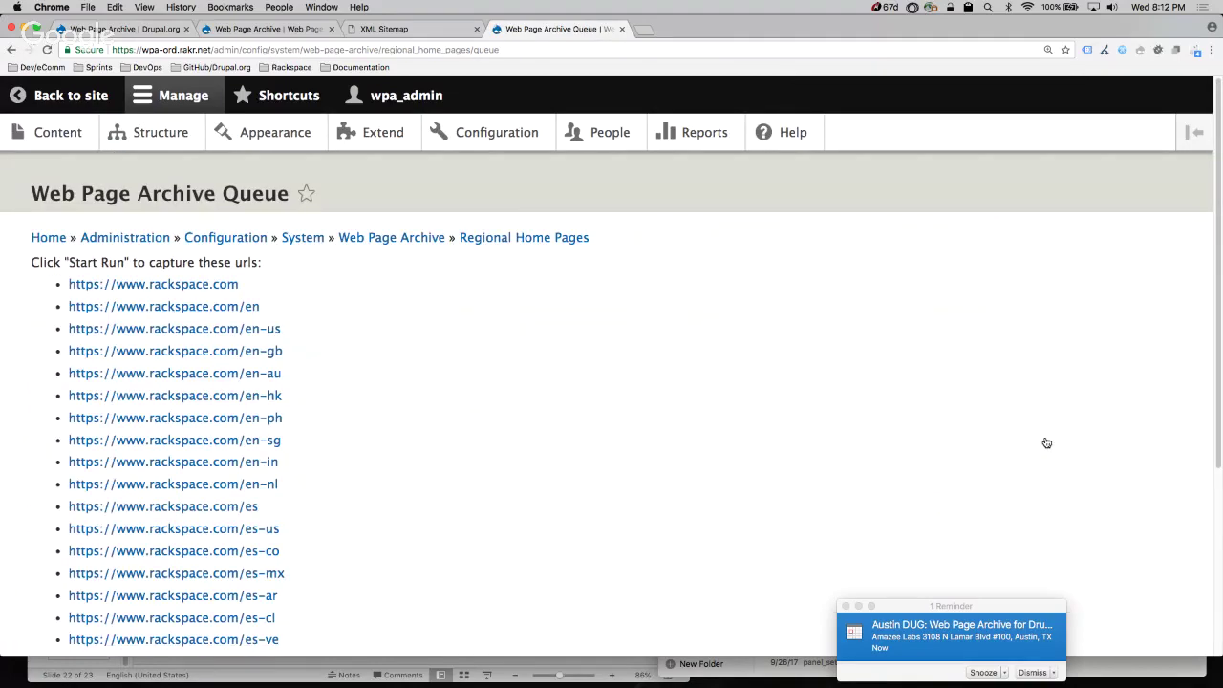
pyautogui.scroll(-2, 450, 232)
pyautogui.scroll(2, 450, 232)
pyautogui.scroll(-5, 453, 235)
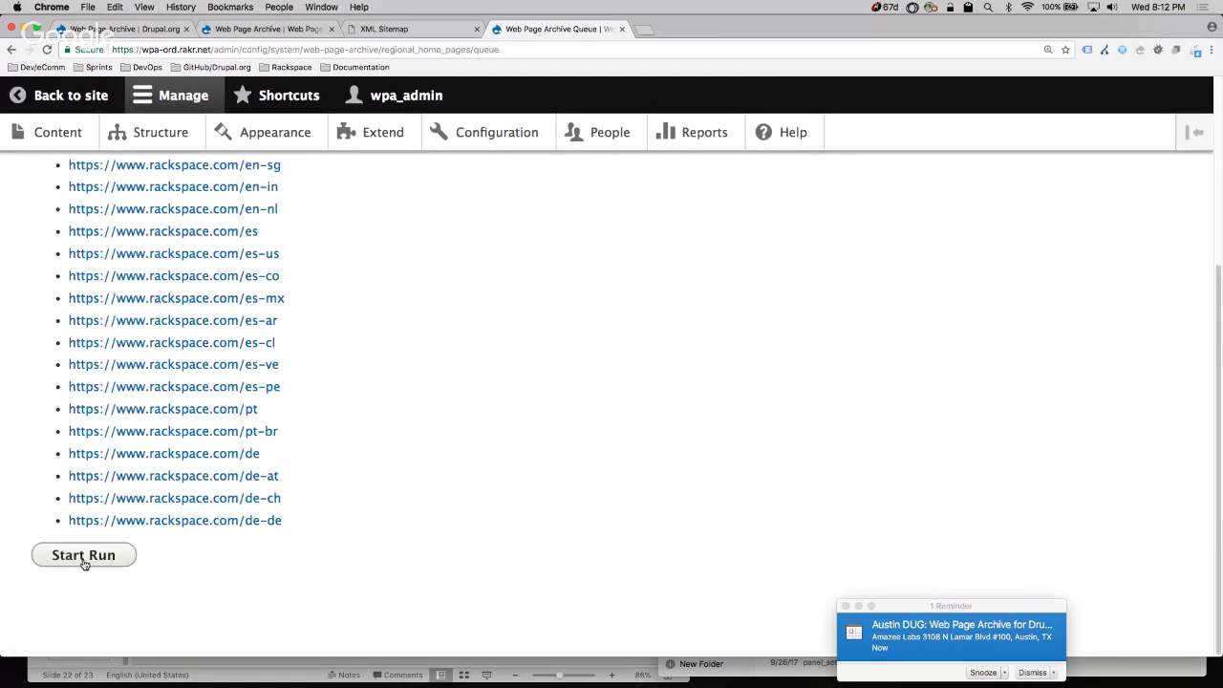
pyautogui.click(84, 555)
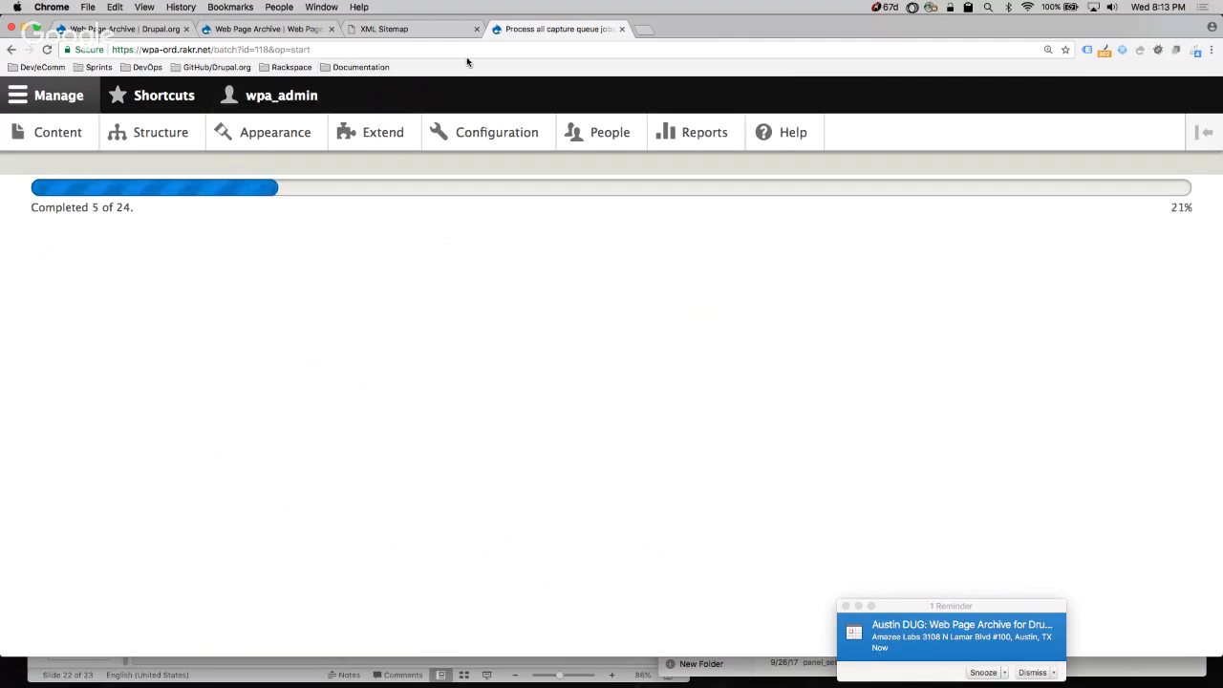
# Step: Open the site's Configuration page in a separate browser tab and go to the Web page archive list there
pyautogui.keyDown('super'); pyautogui.click(496, 139); pyautogui.keyUp('super')
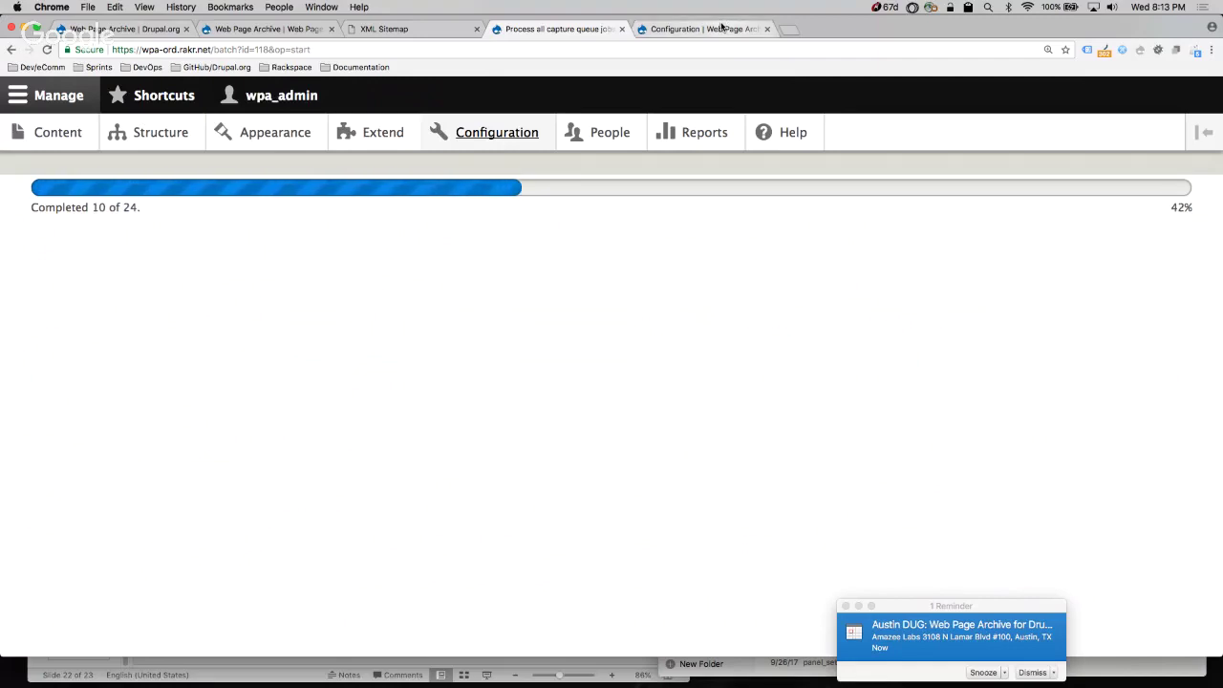
pyautogui.click(722, 27)
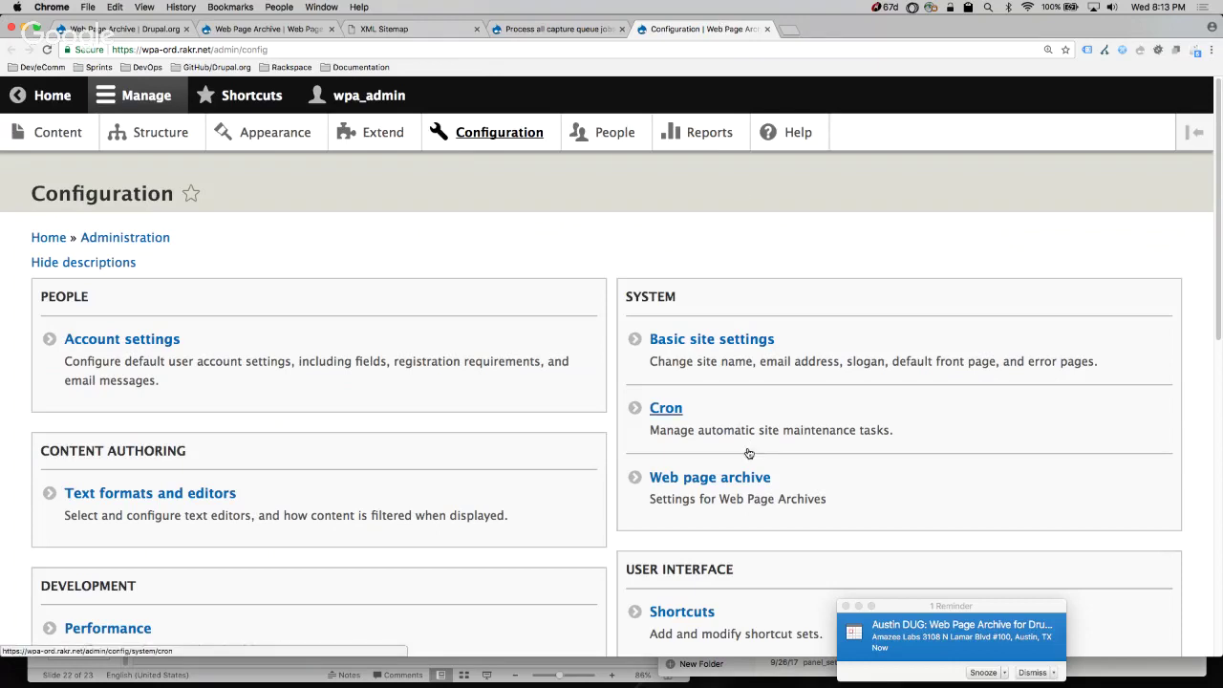
pyautogui.click(565, 28)
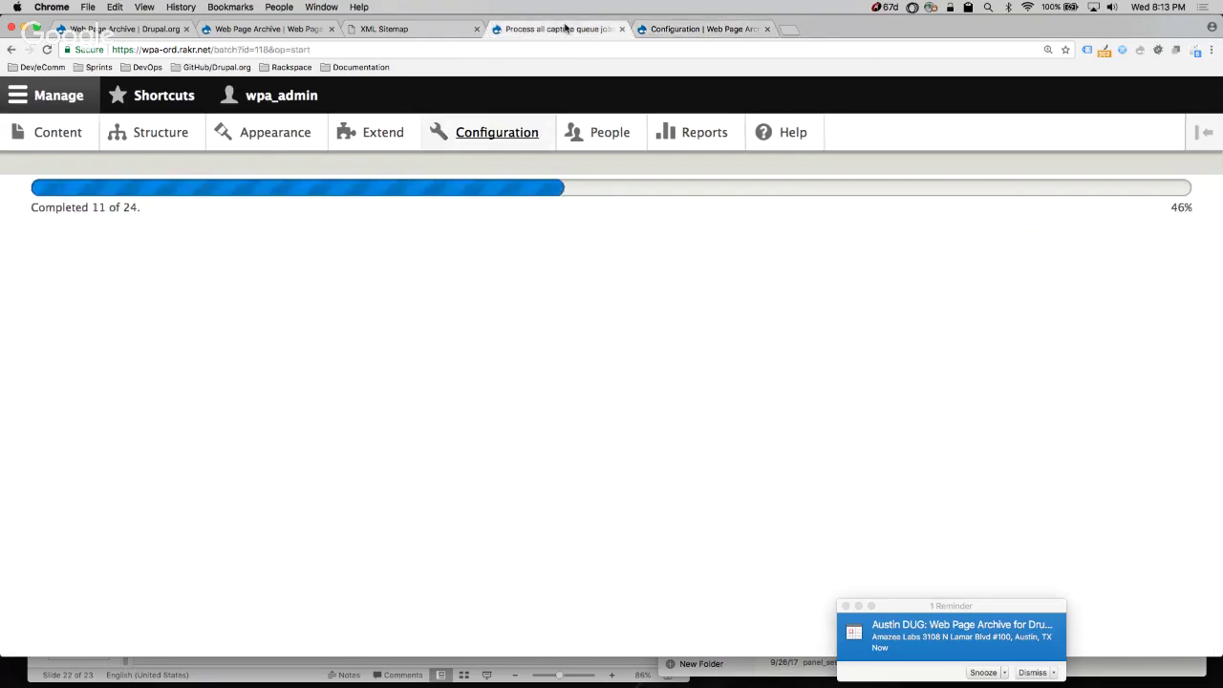
pyautogui.click(684, 29)
pyautogui.click(660, 478)
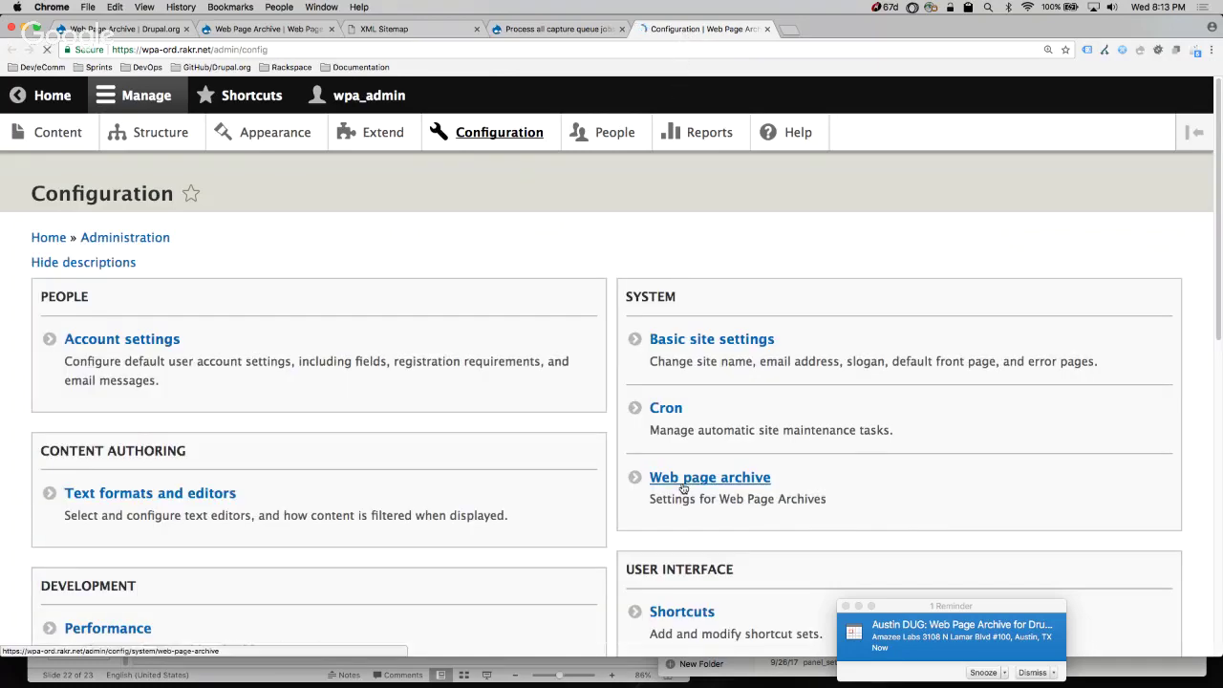
pyautogui.scroll(-3, 684, 488)
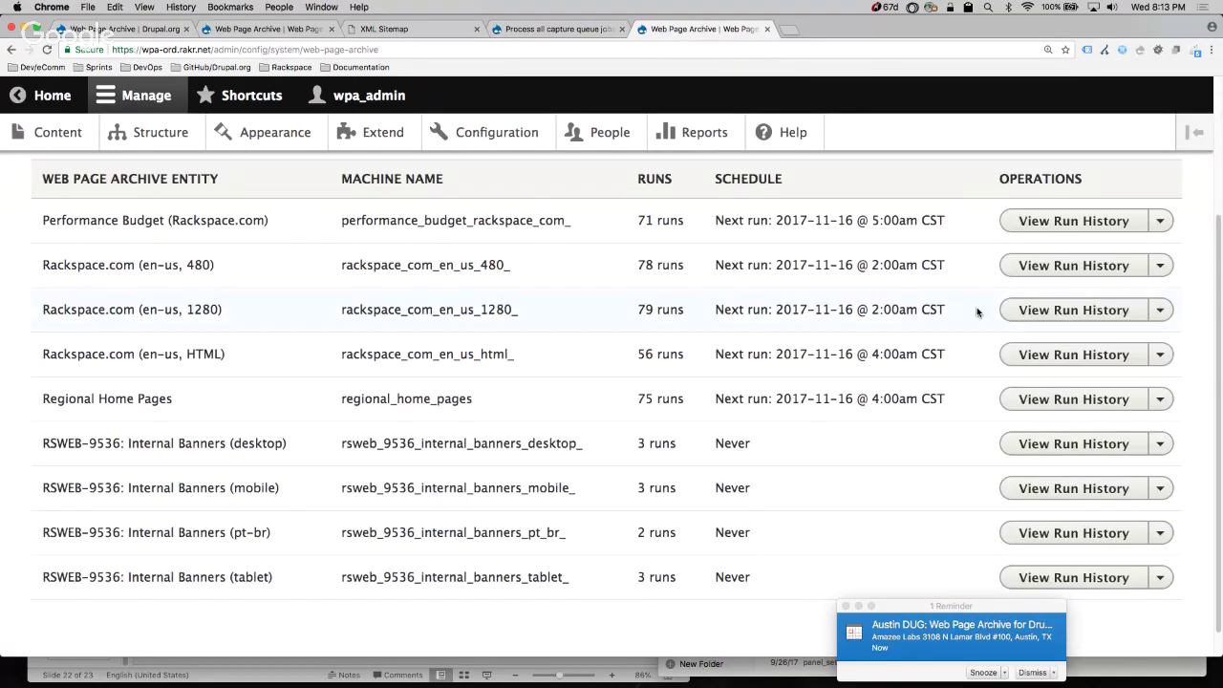
# Step: Open the run history of Rackspace.com (en-us, 1280), examine the items captured per run, and dismiss the calendar reminder
pyautogui.click(1018, 312)
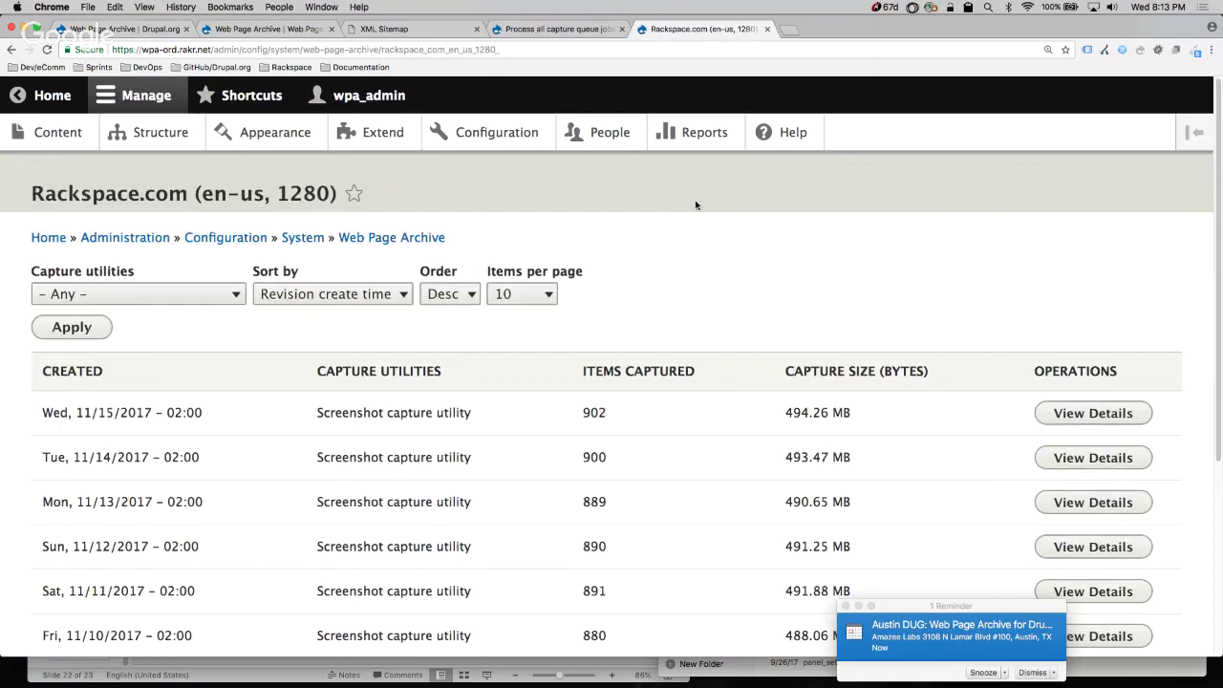
pyautogui.scroll(-3, 675, 227)
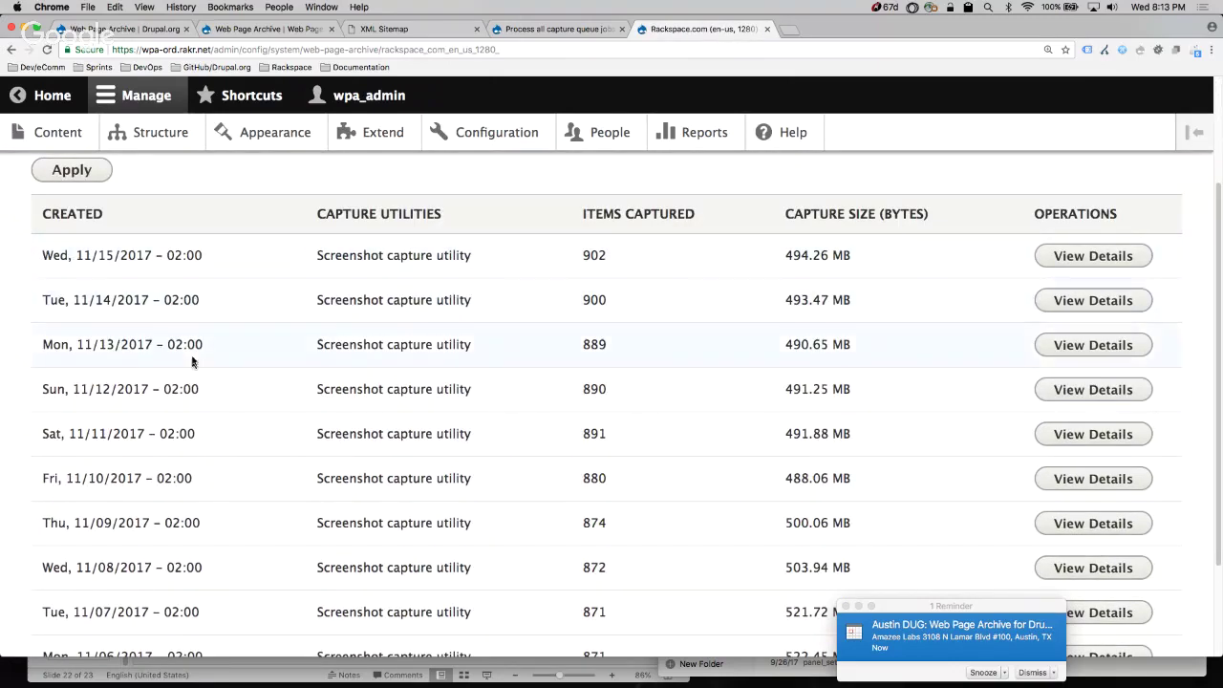
pyautogui.scroll(-2, 183, 402)
pyautogui.scroll(2, 183, 402)
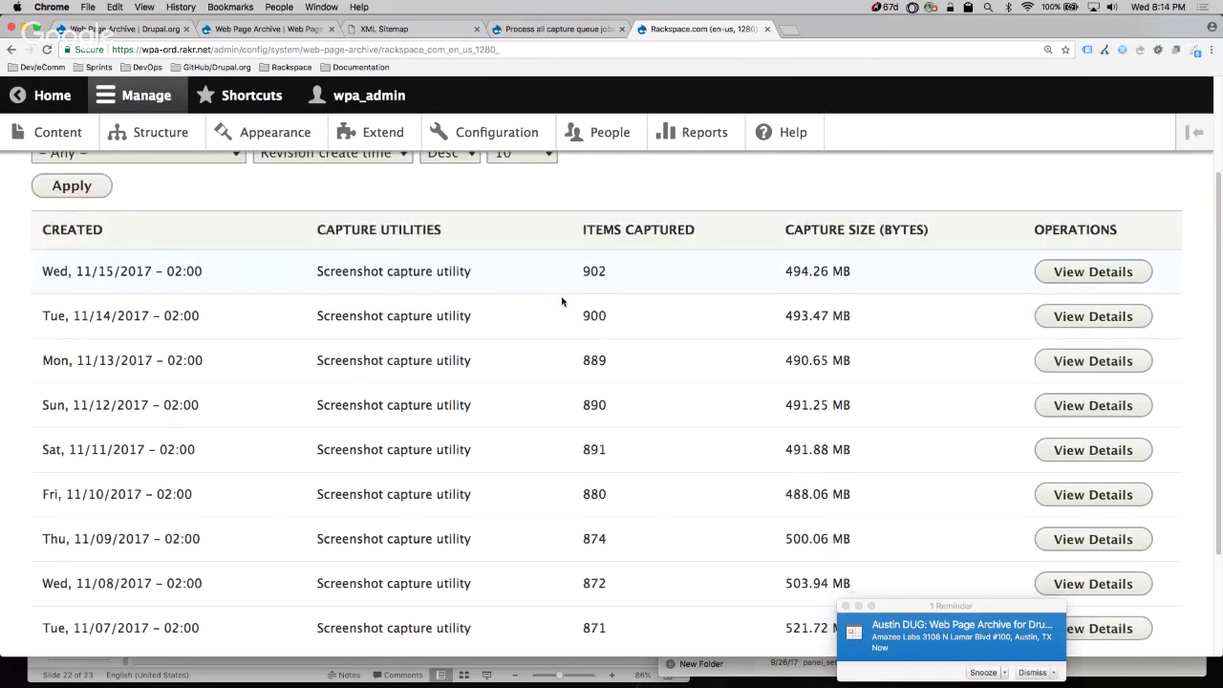
pyautogui.moveTo(577, 315); pyautogui.dragTo(627, 321)
pyautogui.click(627, 321)
pyautogui.click(1031, 672)
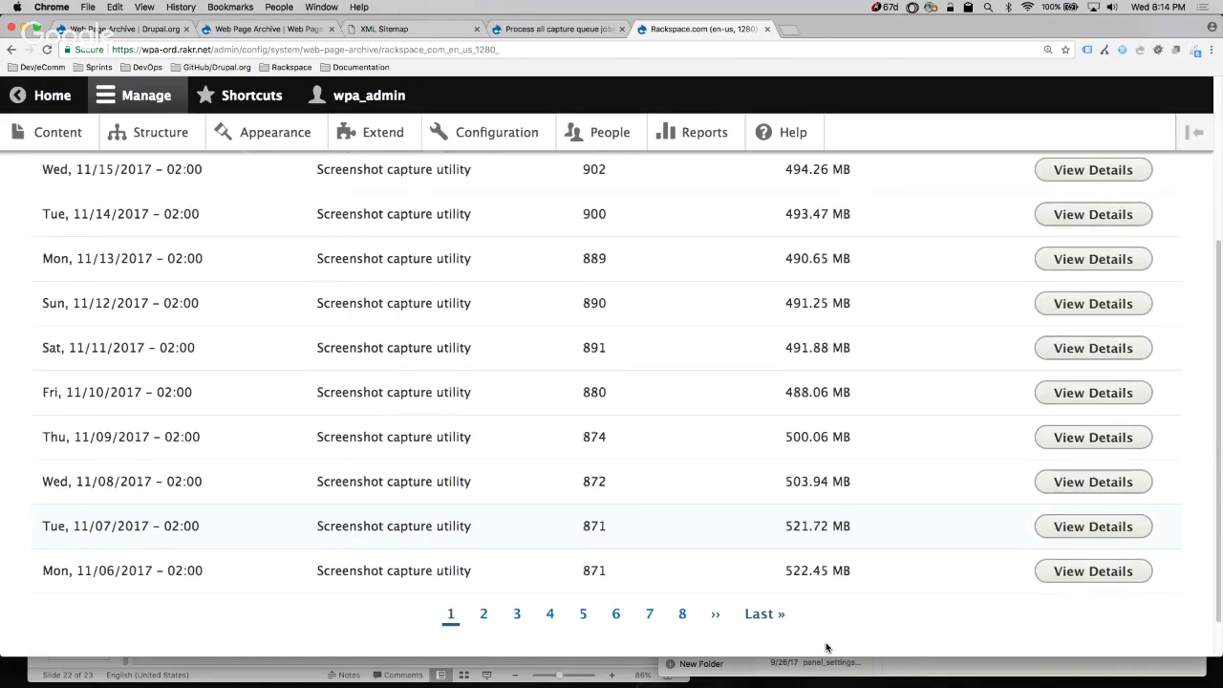
# Step: Go to page 4 of the run history and examine the October 2017 runs
pyautogui.scroll(3, 826, 648)
pyautogui.scroll(-3, 826, 647)
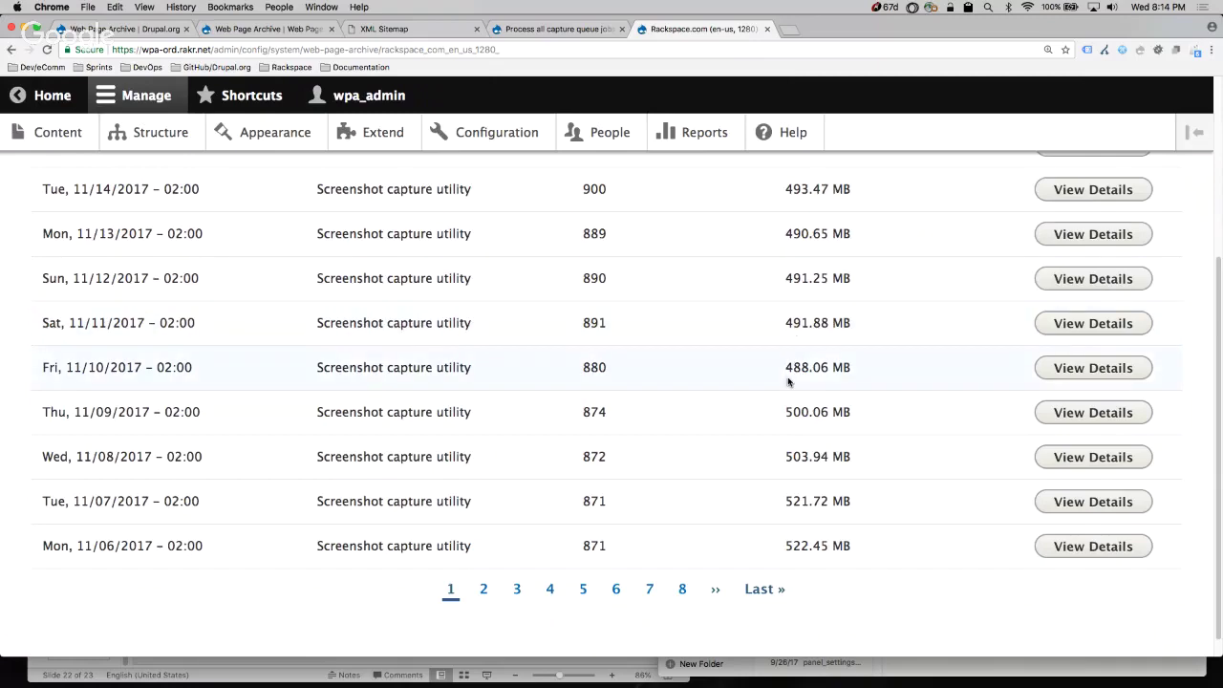
pyautogui.click(550, 573)
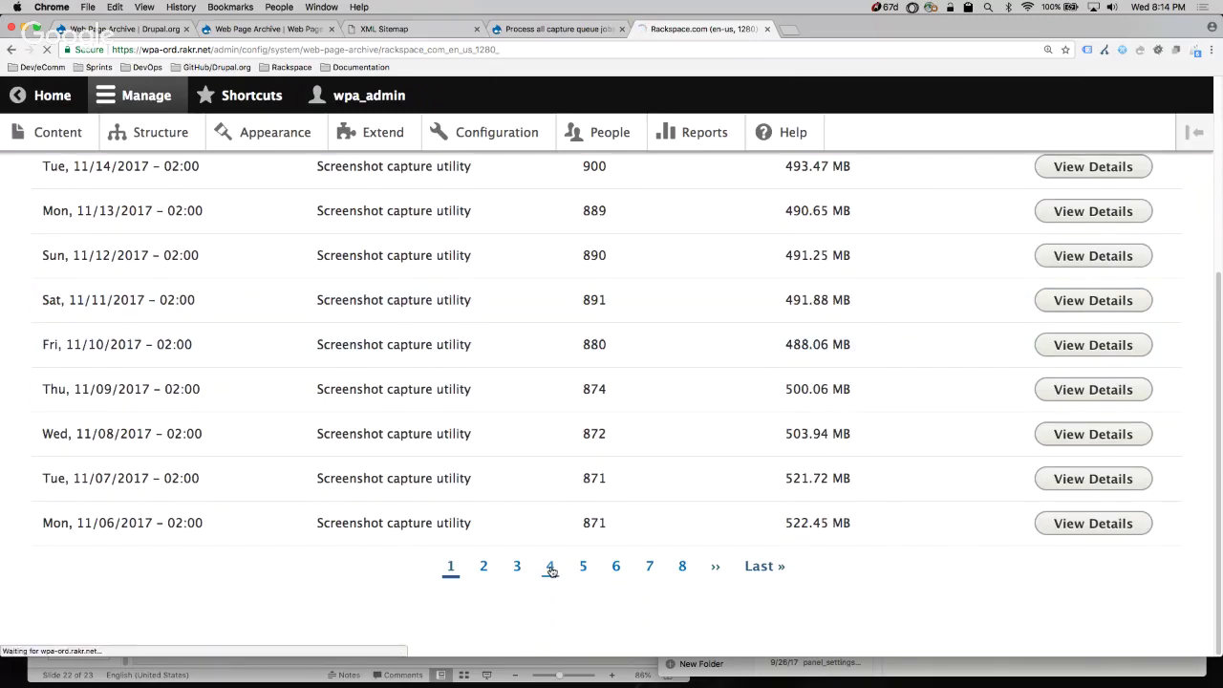
pyautogui.scroll(-5, 612, 549)
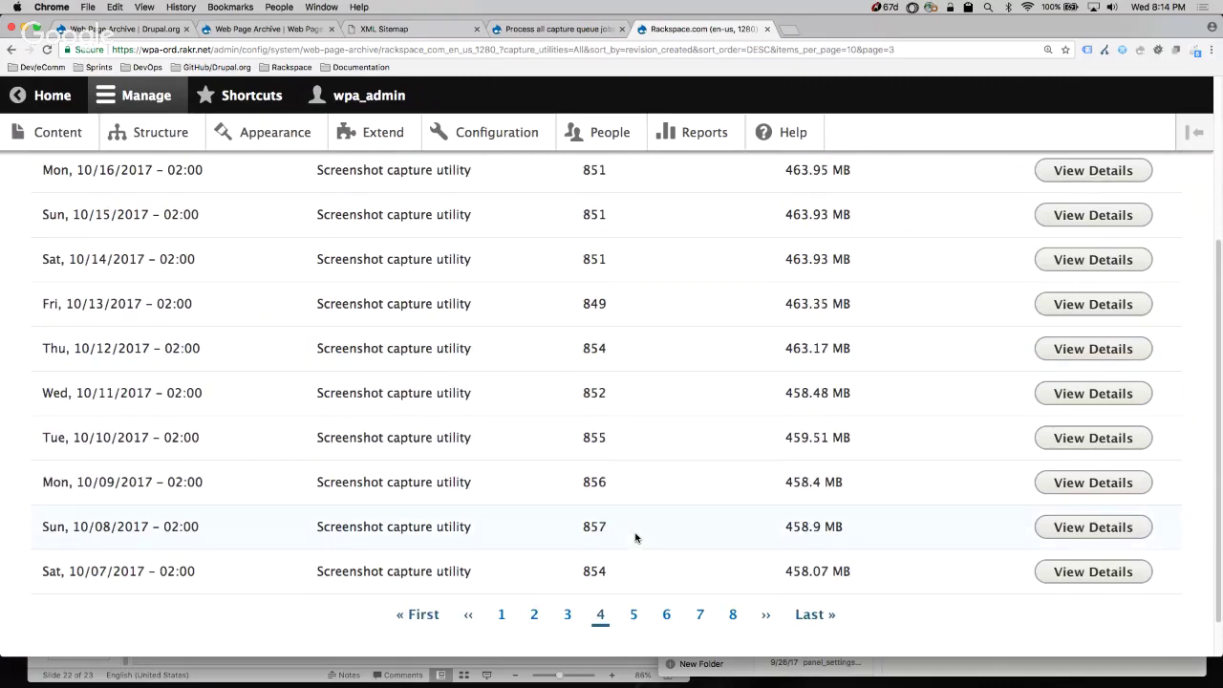
pyautogui.scroll(5, 636, 537)
pyautogui.scroll(-6, 633, 535)
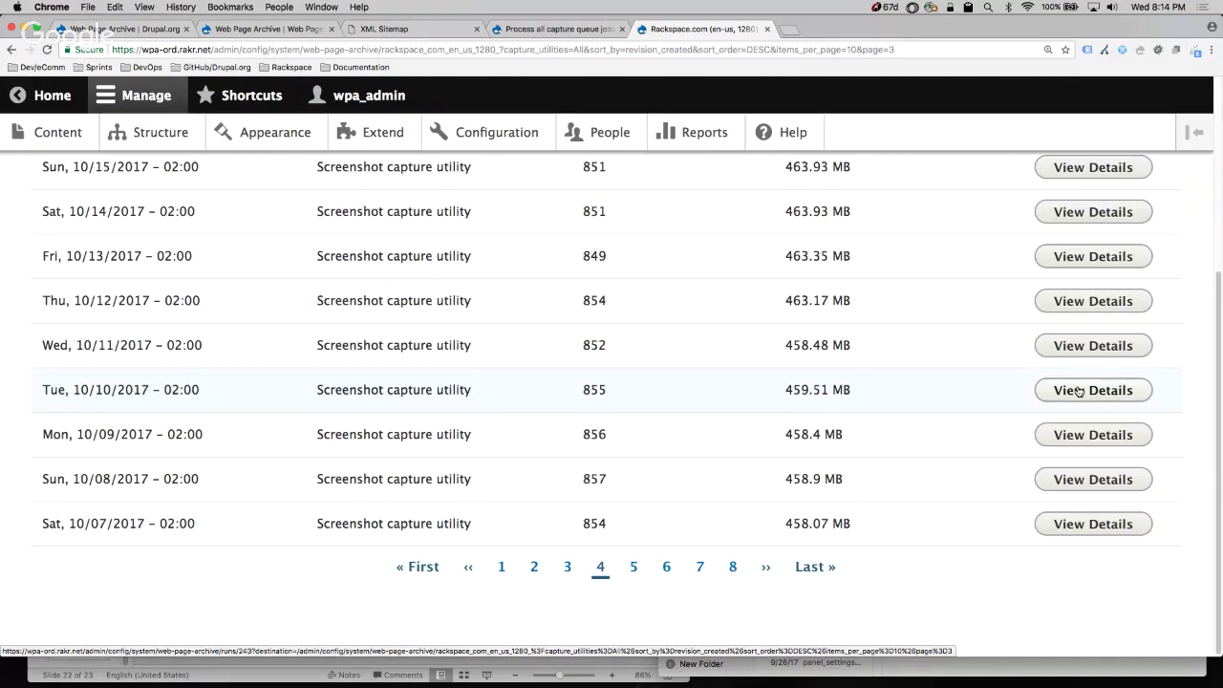
# Step: Open the details of the Tue, 10/10/2017 run and look over its first row of page screenshots
pyautogui.click(1078, 391)
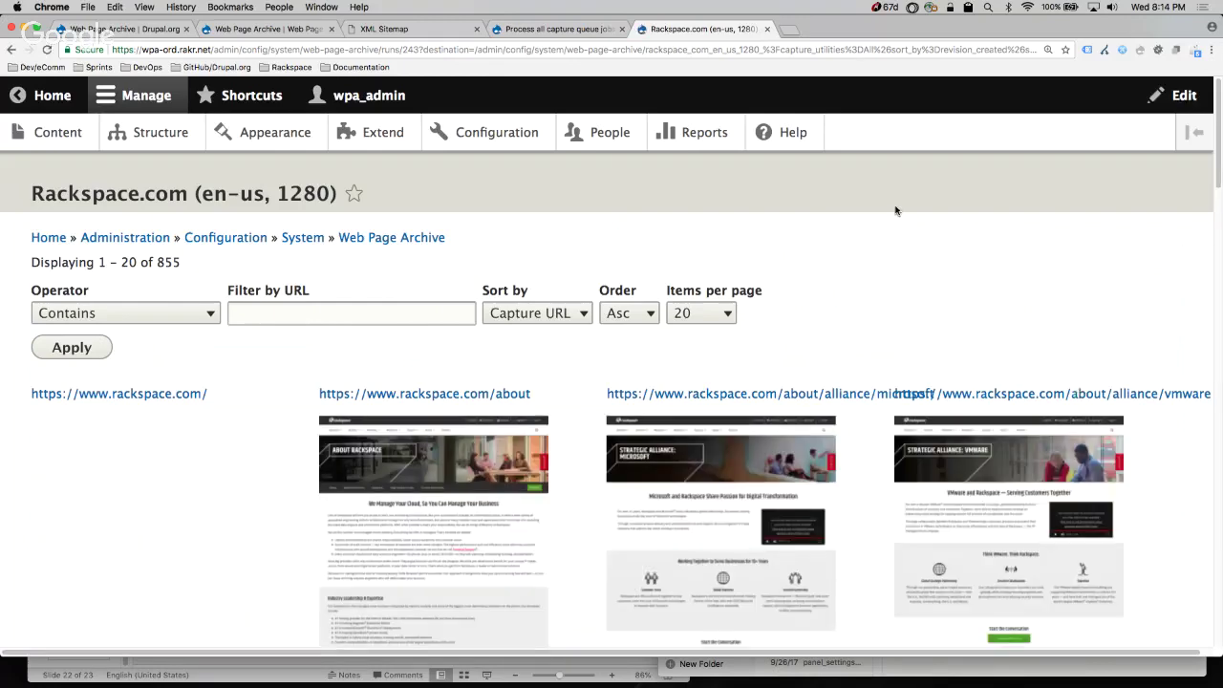
pyautogui.scroll(-4, 911, 200)
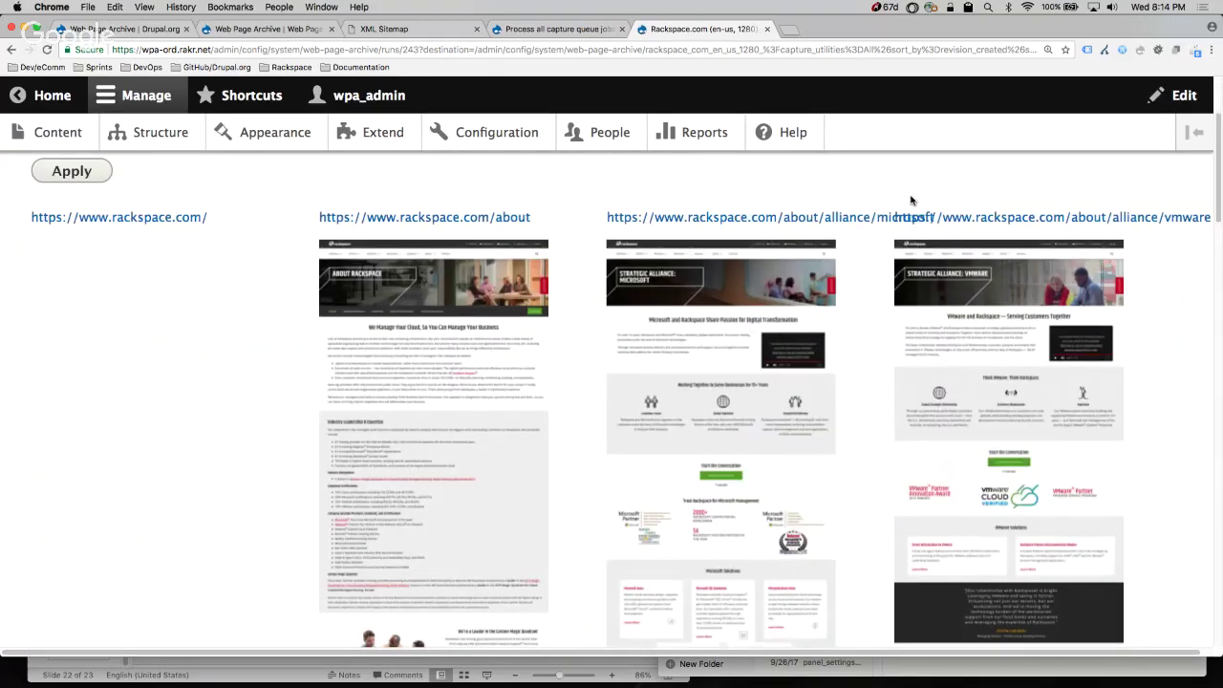
pyautogui.scroll(-15, 86, 354)
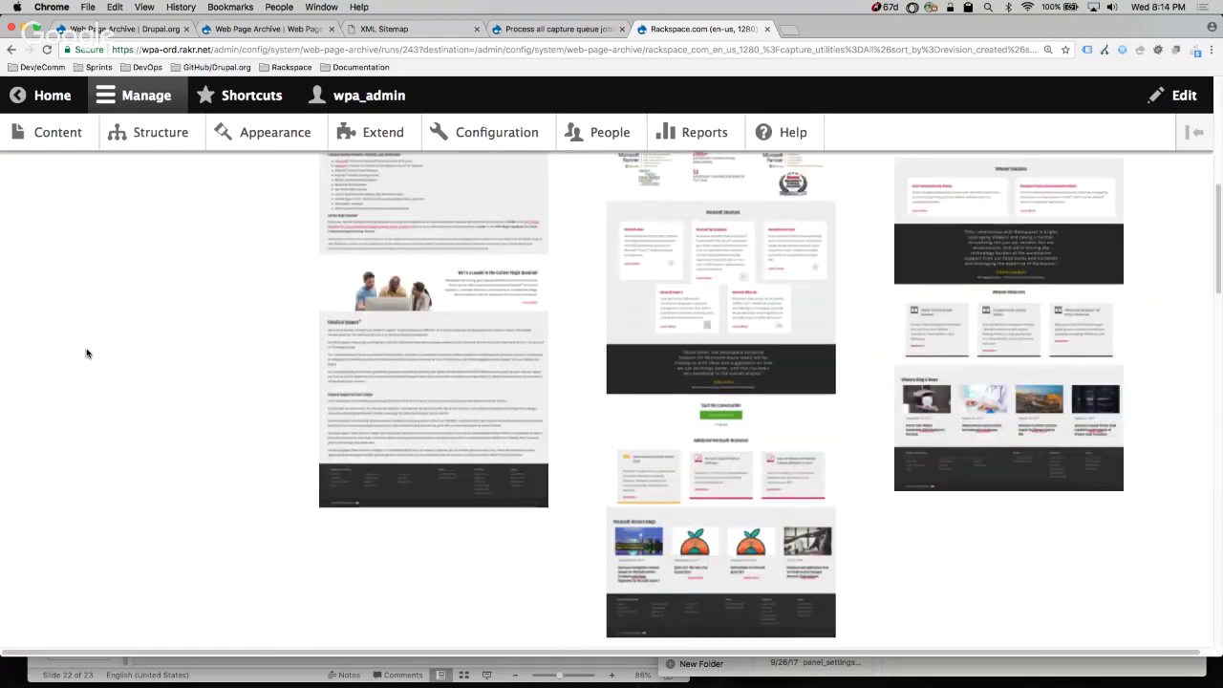
pyautogui.scroll(16, 86, 354)
pyautogui.scroll(-5, 86, 353)
pyautogui.scroll(10, 88, 354)
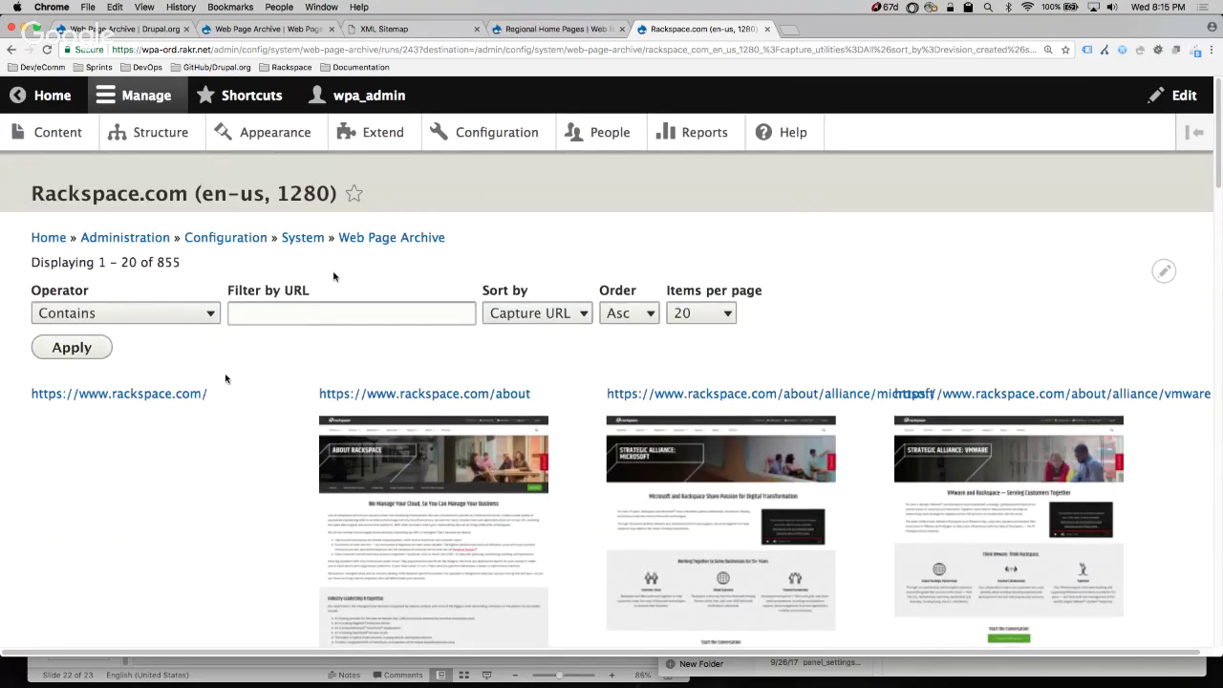
# Step: Browse the run's screenshot thumbnails from the about pages through the individual leadership profile pages
pyautogui.scroll(-3, 874, 265)
pyautogui.scroll(-1, 874, 265)
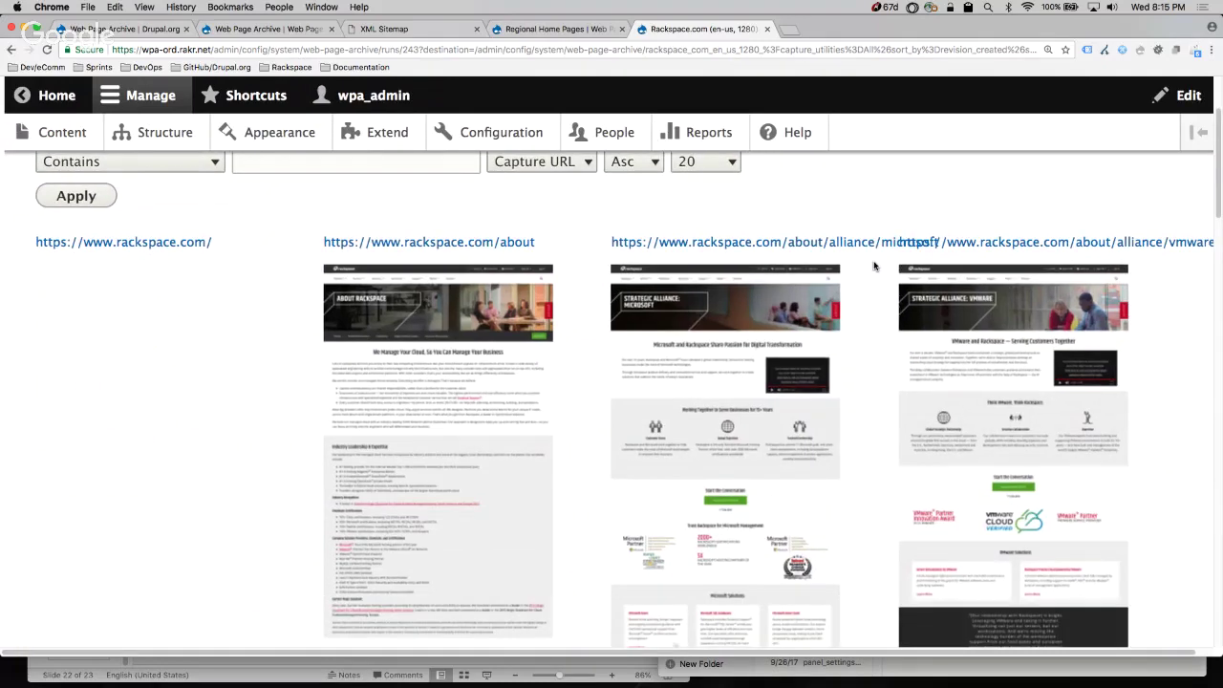
pyautogui.scroll(-4, 533, 179)
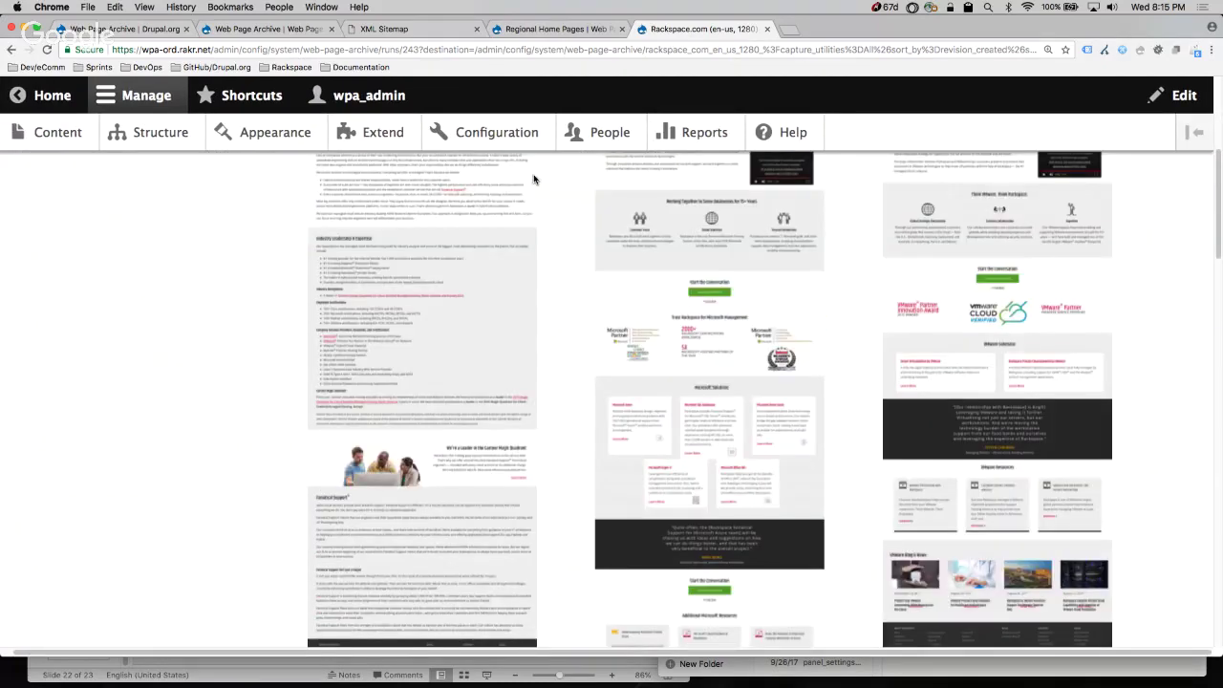
pyautogui.scroll(-10, 1055, 346)
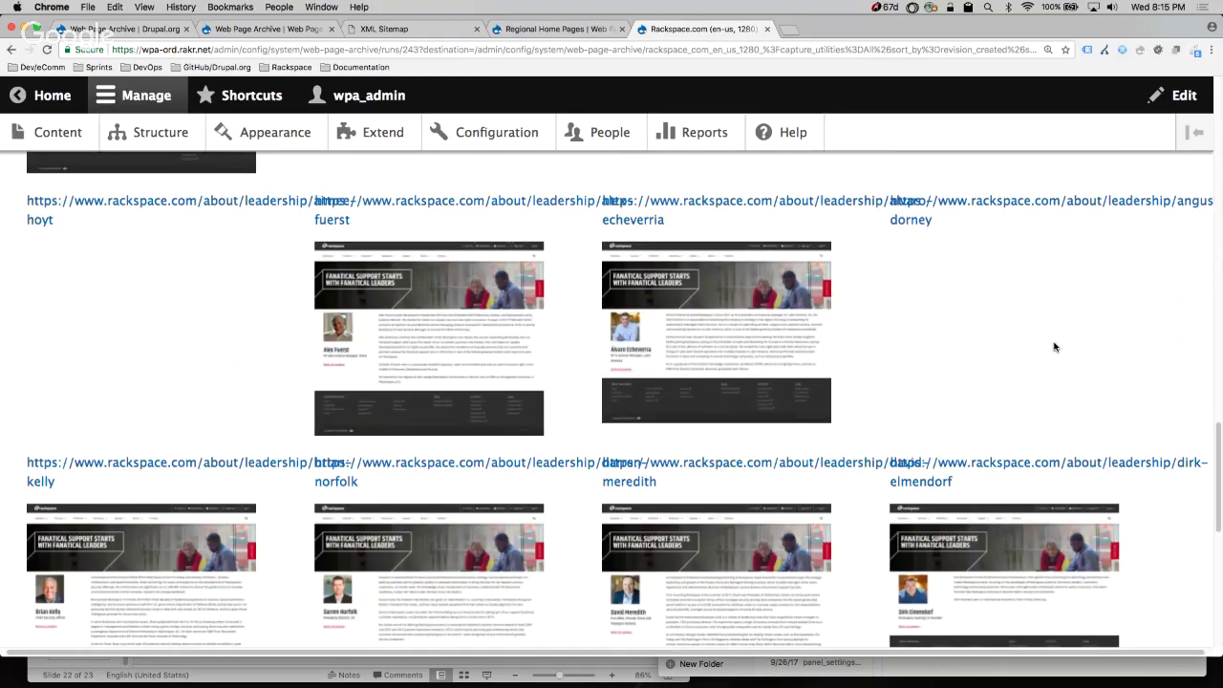
pyautogui.scroll(15, 1054, 346)
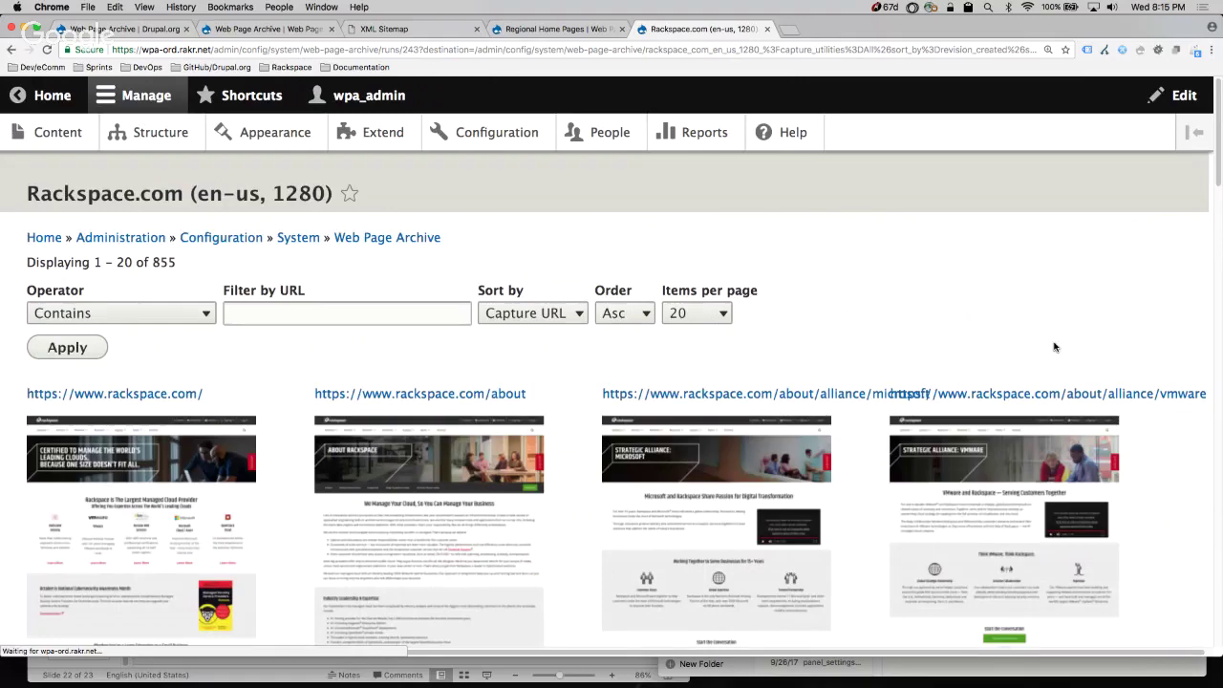
pyautogui.scroll(-6, 989, 268)
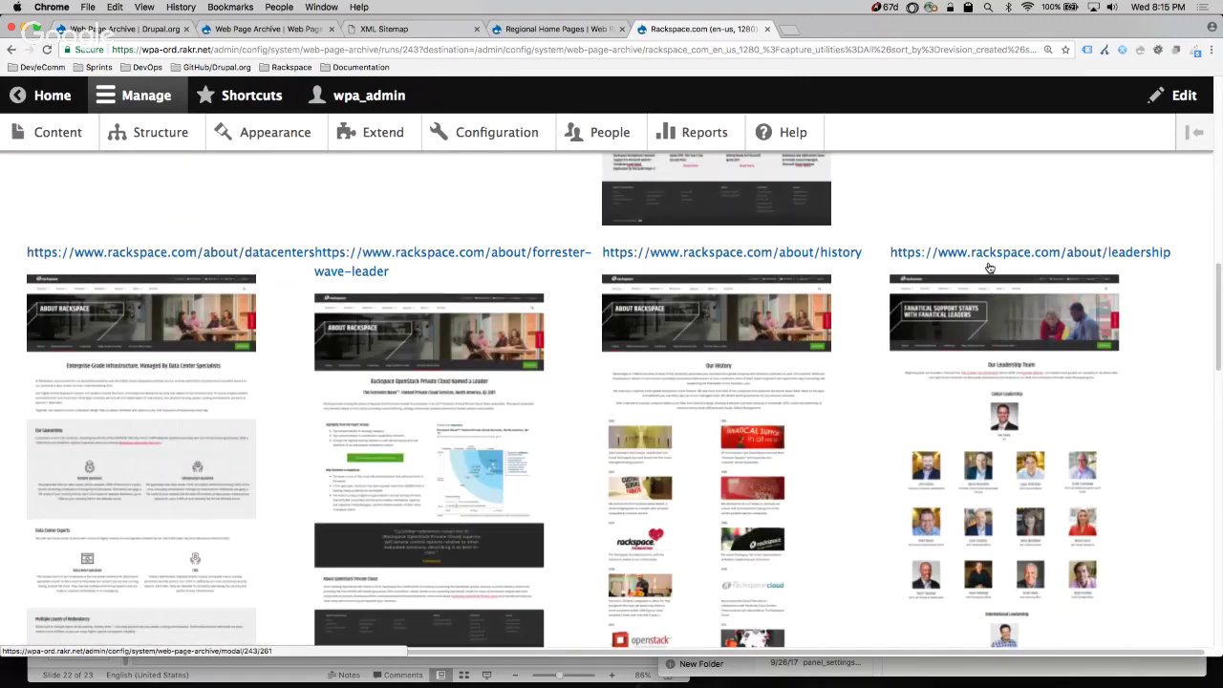
pyautogui.scroll(-10, 984, 273)
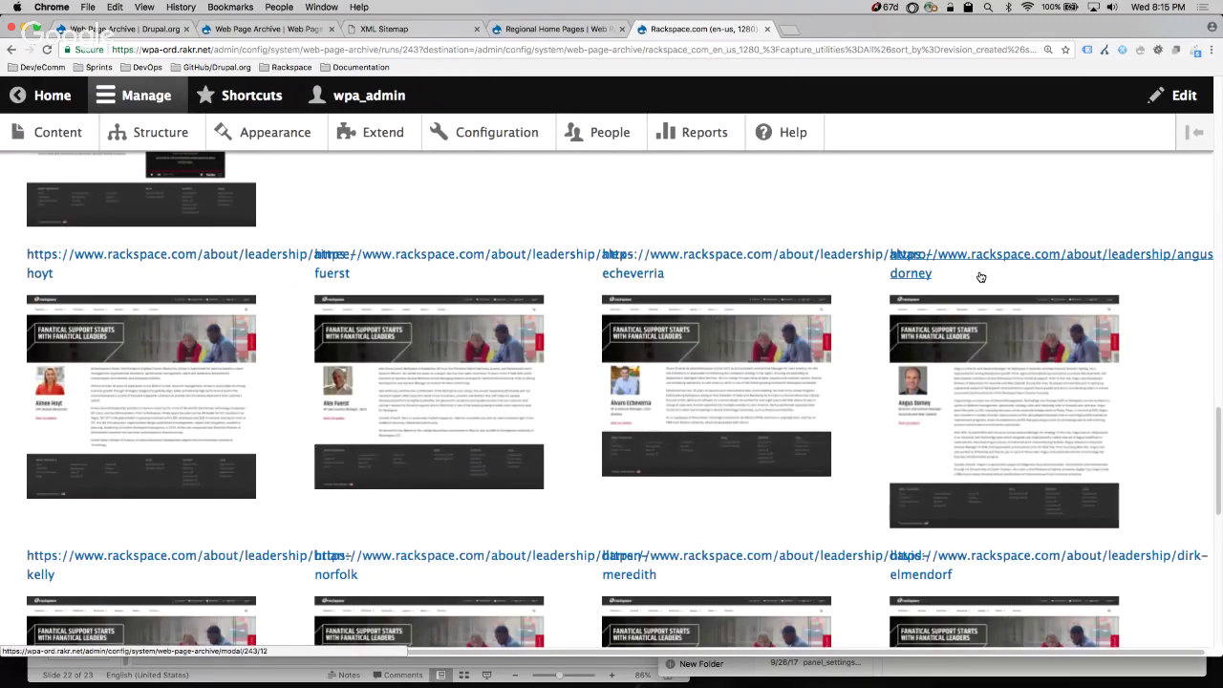
pyautogui.hscroll(1, 619, 270)
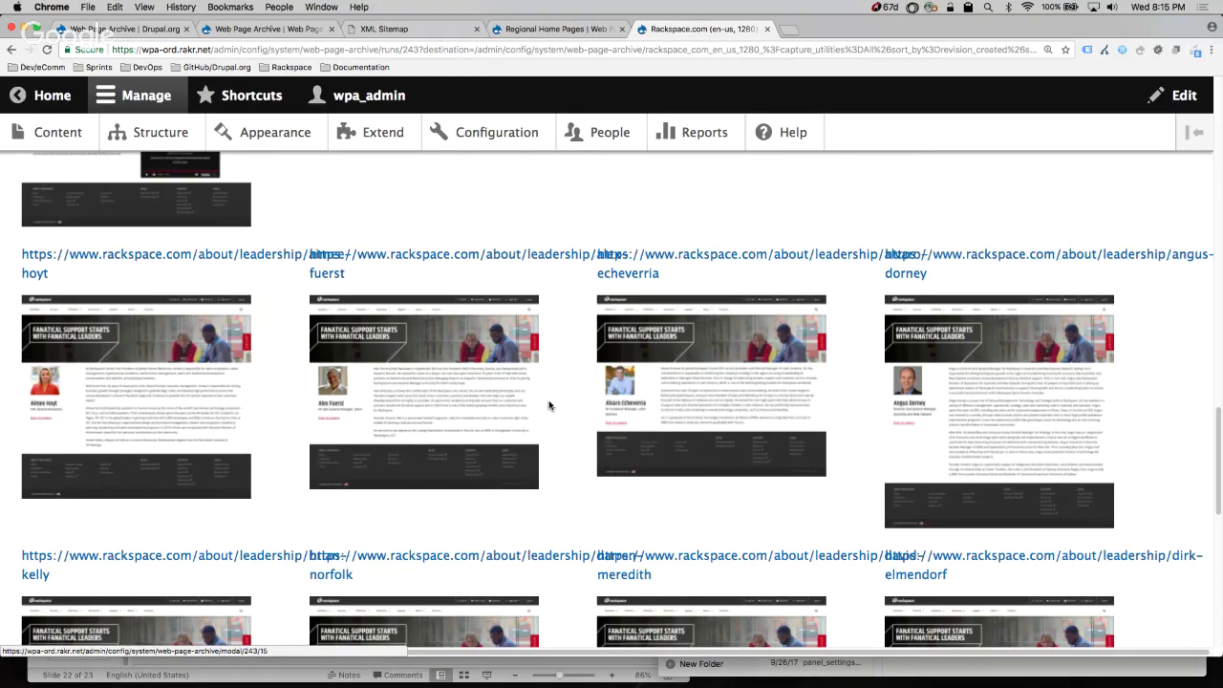
pyautogui.scroll(-3, 549, 405)
pyautogui.scroll(-5, 548, 405)
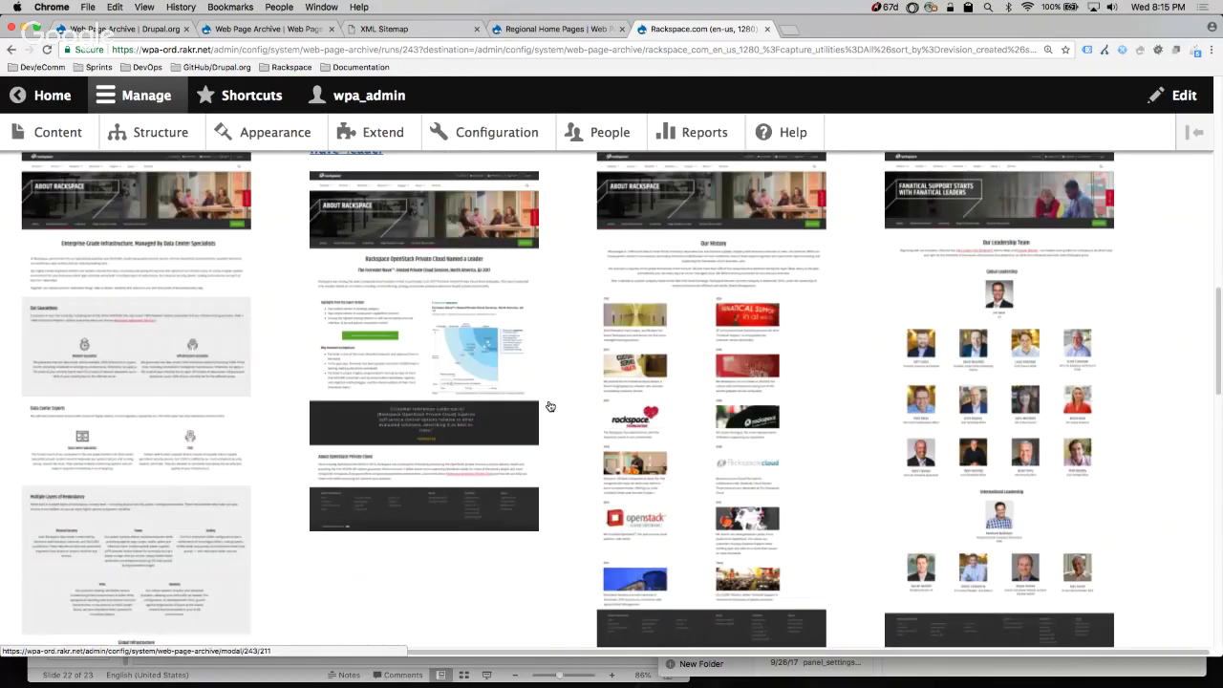
pyautogui.scroll(1, 550, 407)
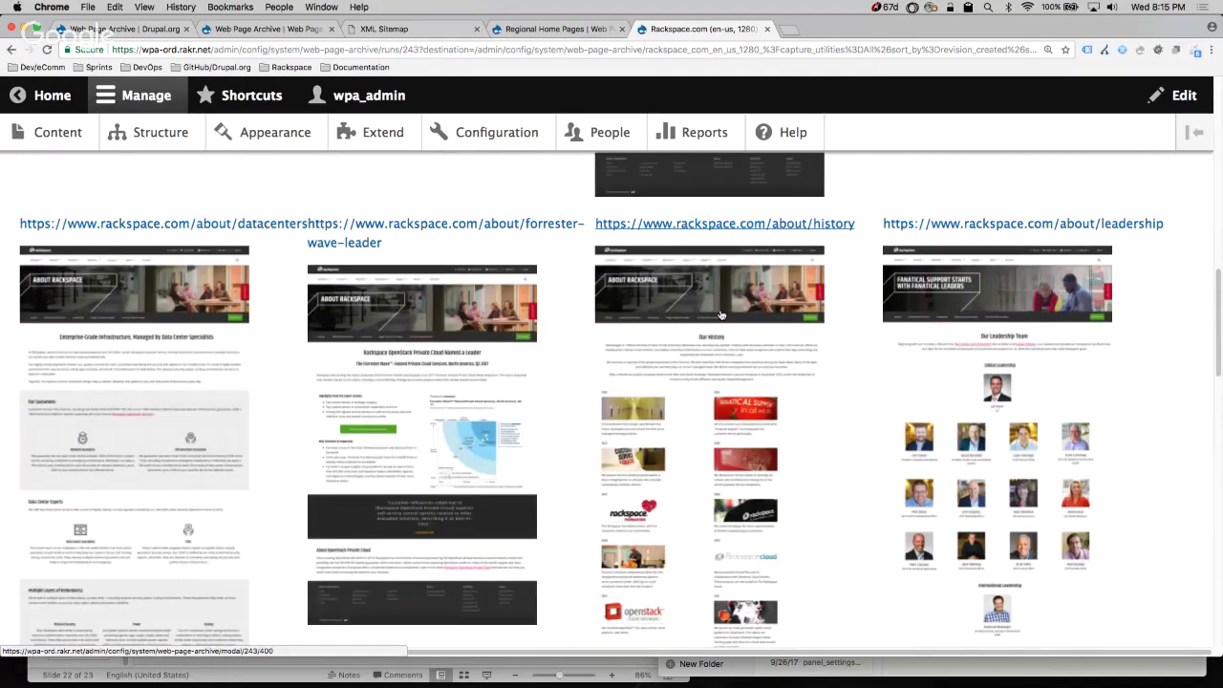
pyautogui.click(720, 315)
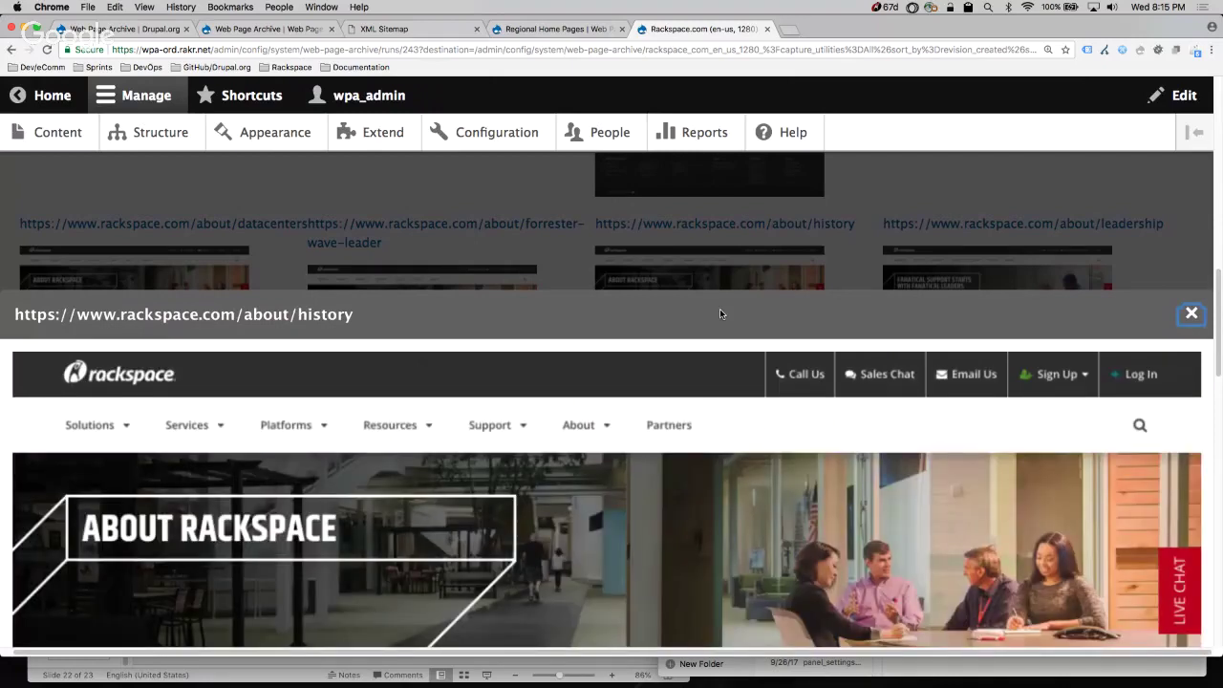
pyautogui.scroll(-5, 736, 277)
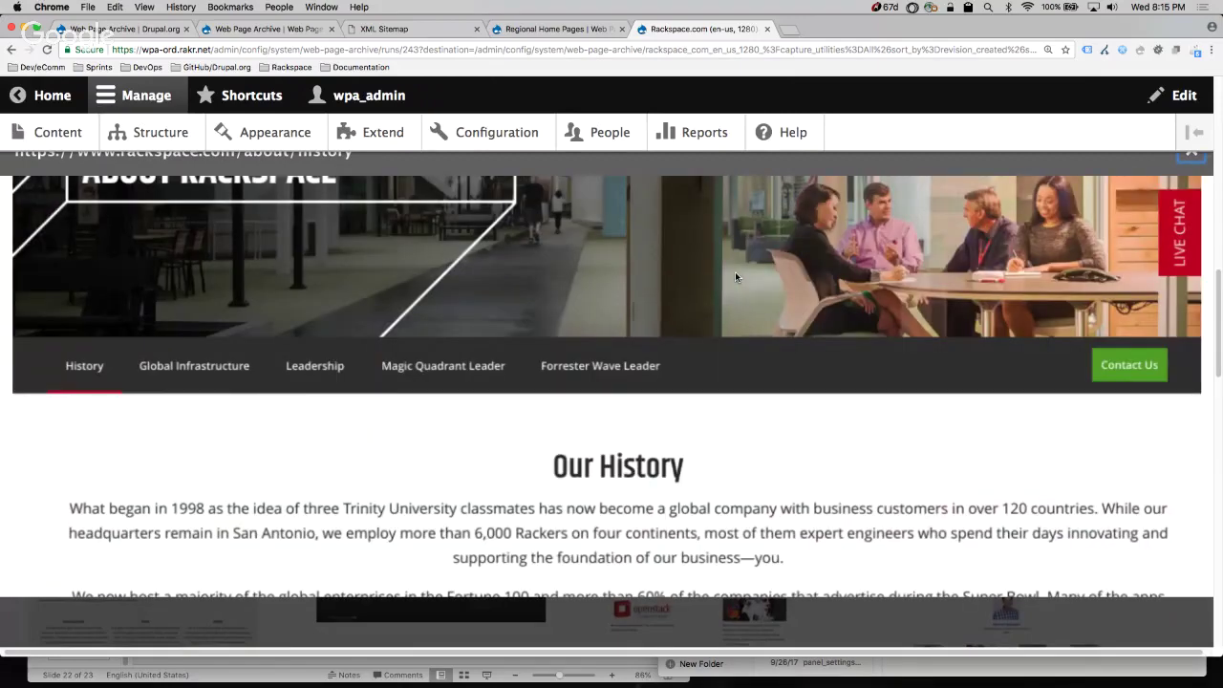
pyautogui.scroll(-12, 735, 277)
pyautogui.scroll(-12, 736, 277)
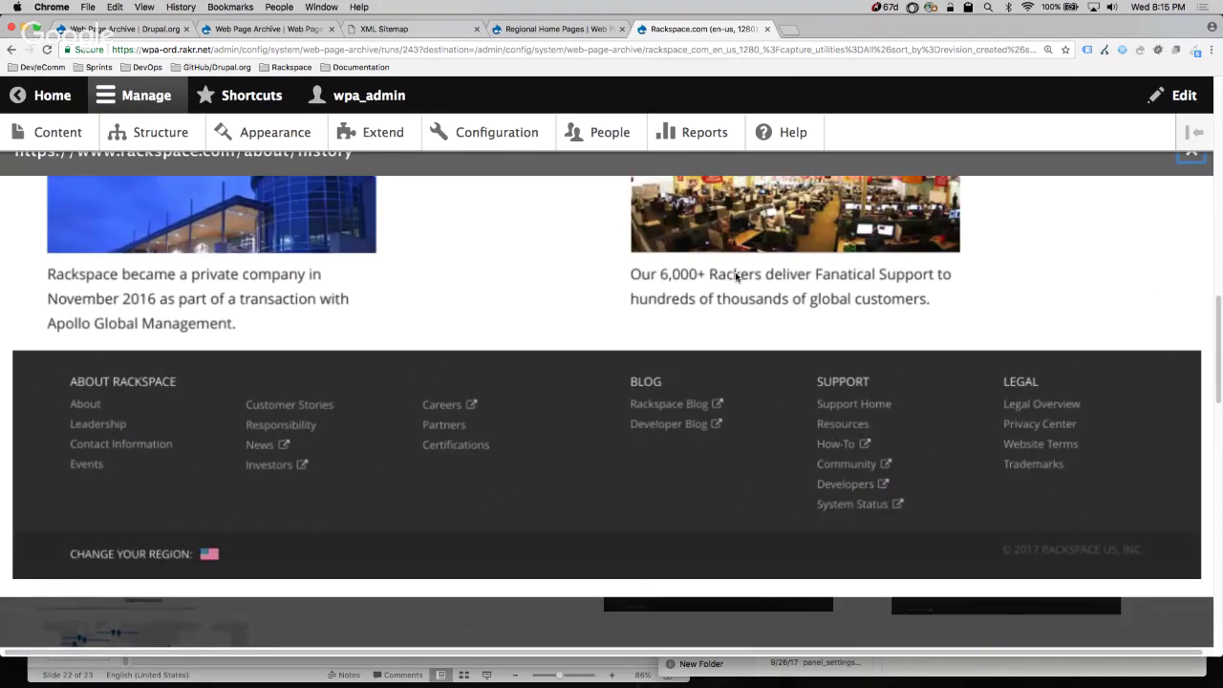
pyautogui.scroll(12, 736, 277)
pyautogui.scroll(6, 736, 277)
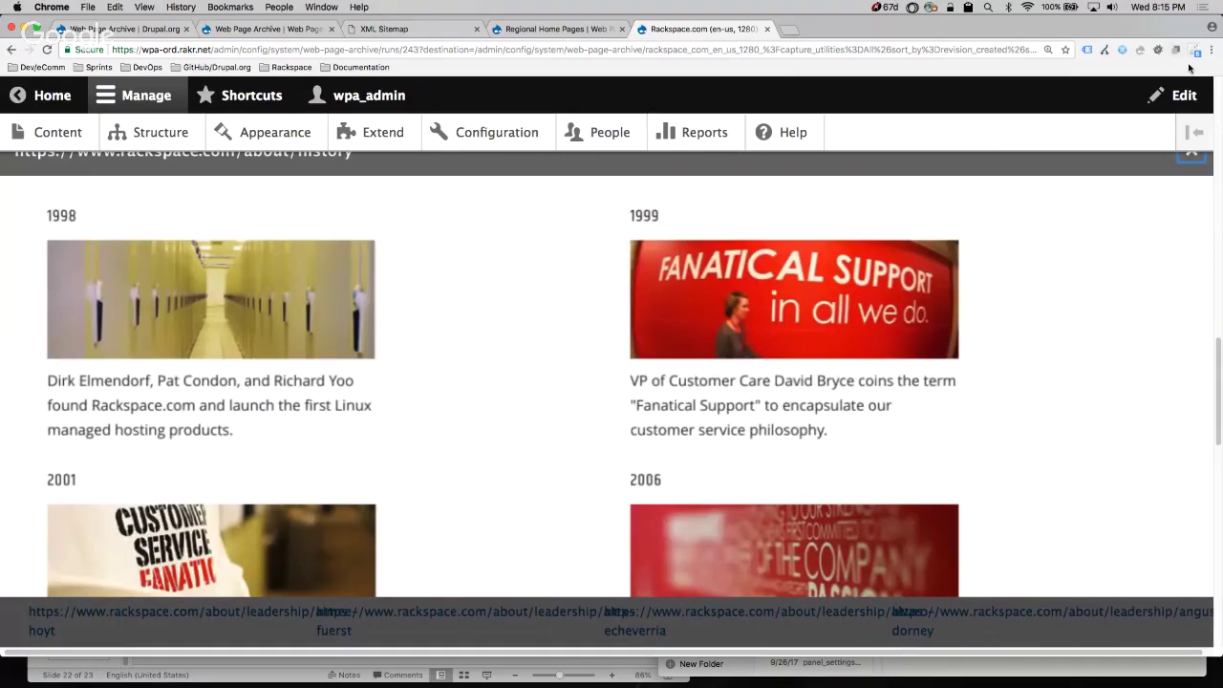
pyautogui.press('Escape')
# Step: Check the available items-per-page options for the run's captures without choosing a different one
pyautogui.scroll(15, 817, 204)
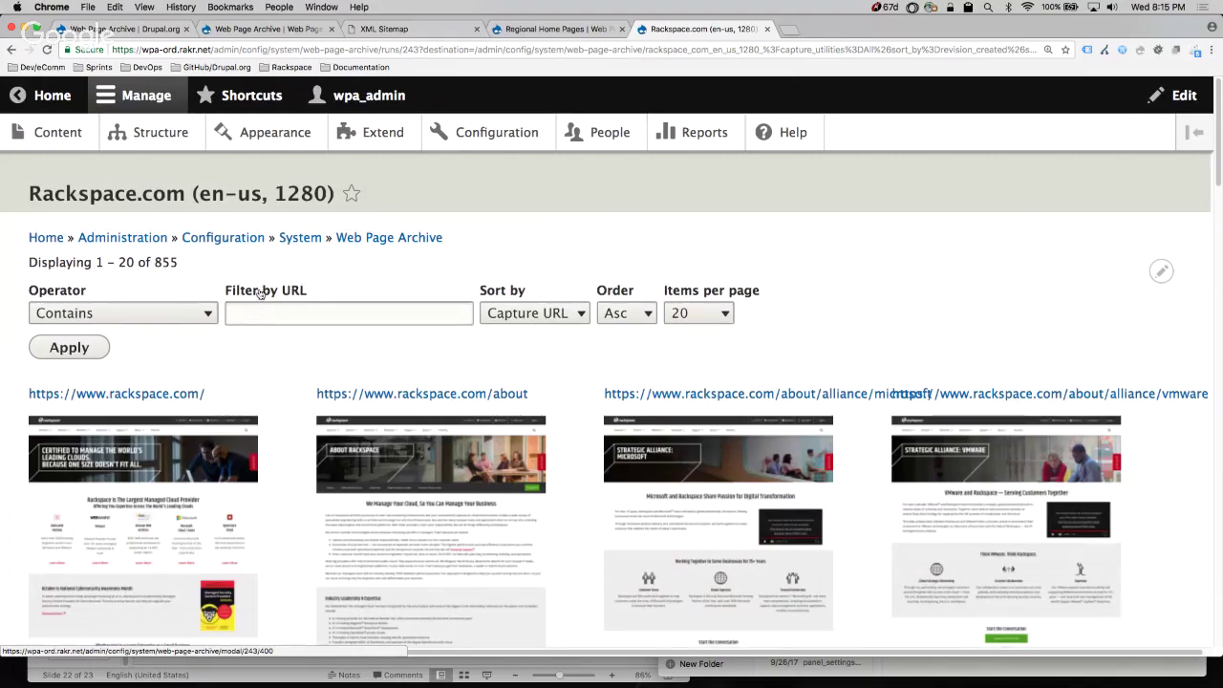
pyautogui.click(696, 316)
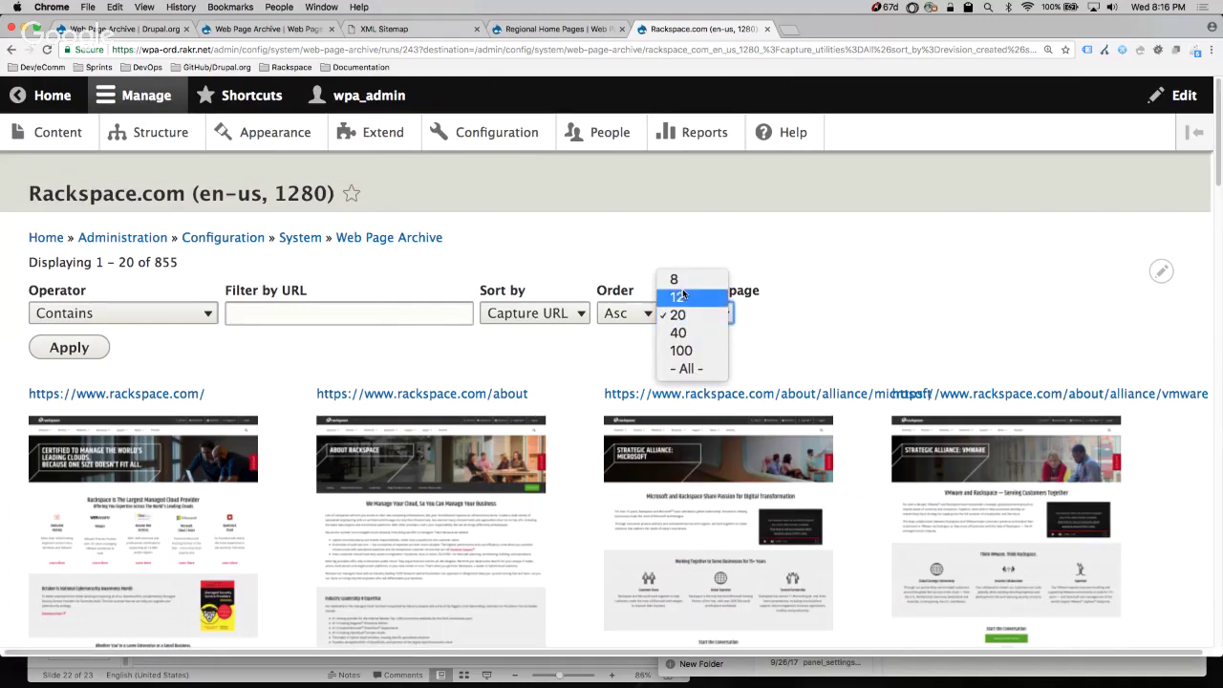
pyautogui.click(679, 229)
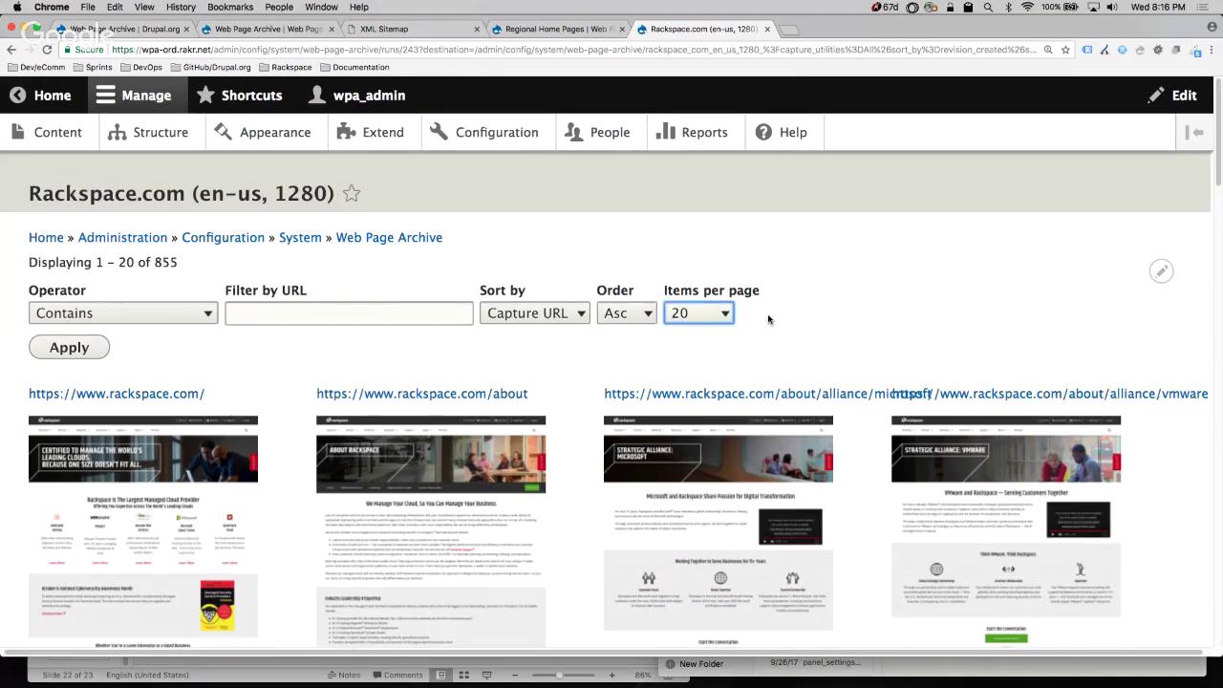